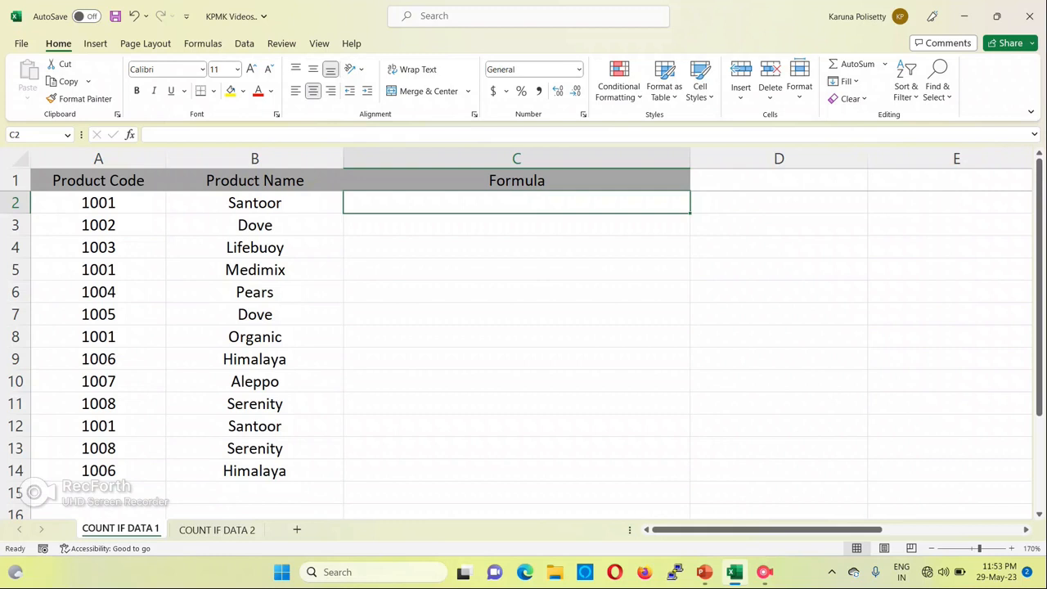
Start a formula in C2 with COUNTIF, using range B2:B14 and the Santoor cell B2 as the criterion
type("=")
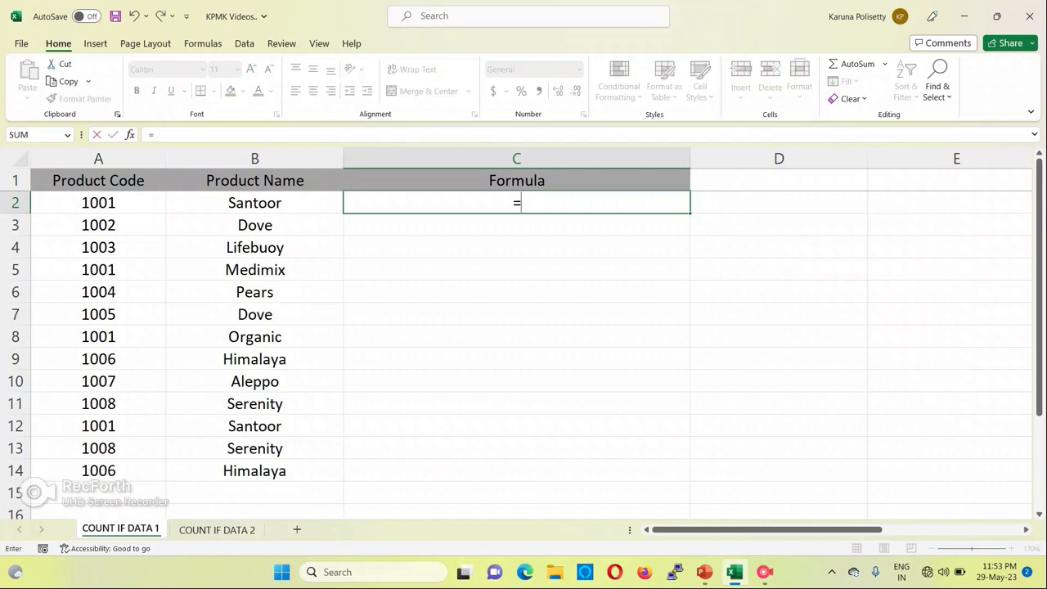
type("counit")
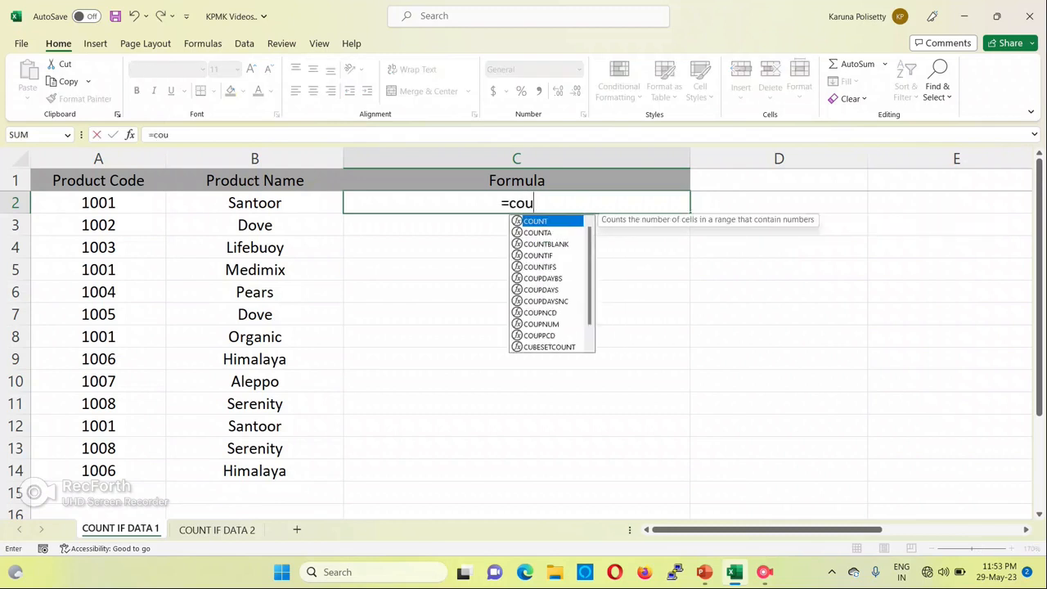
key("BackSpace")
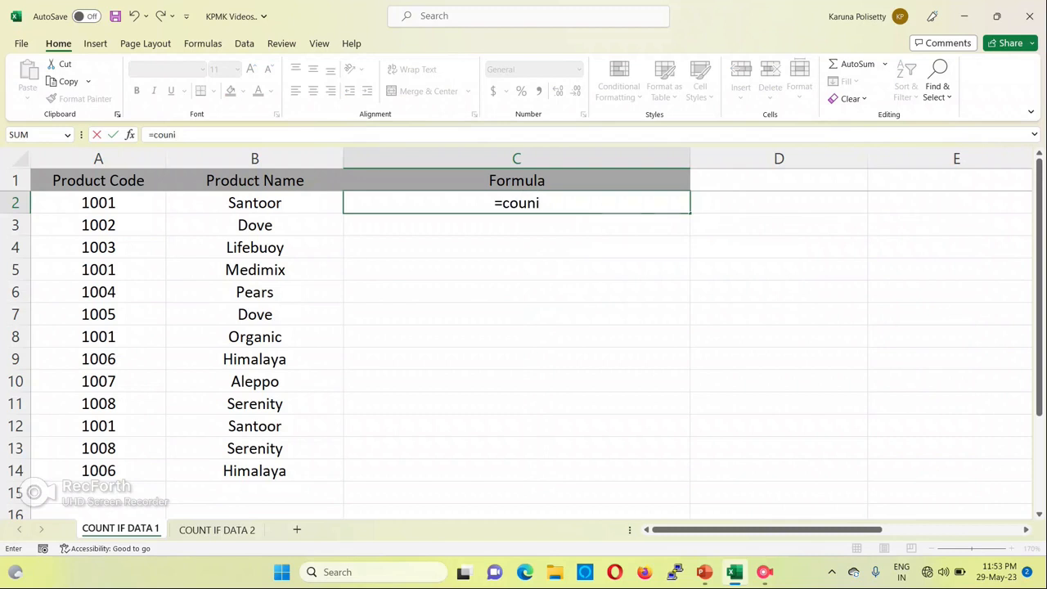
key("BackSpace")
type("tif")
key("Tab")
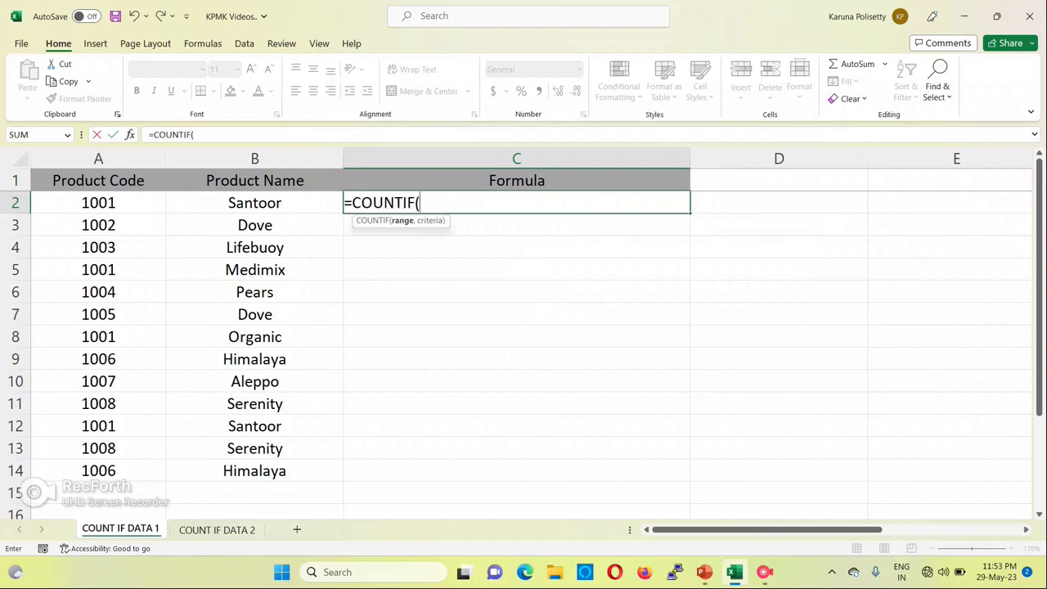
left_click(254, 203)
key("ctrl+shift+Down")
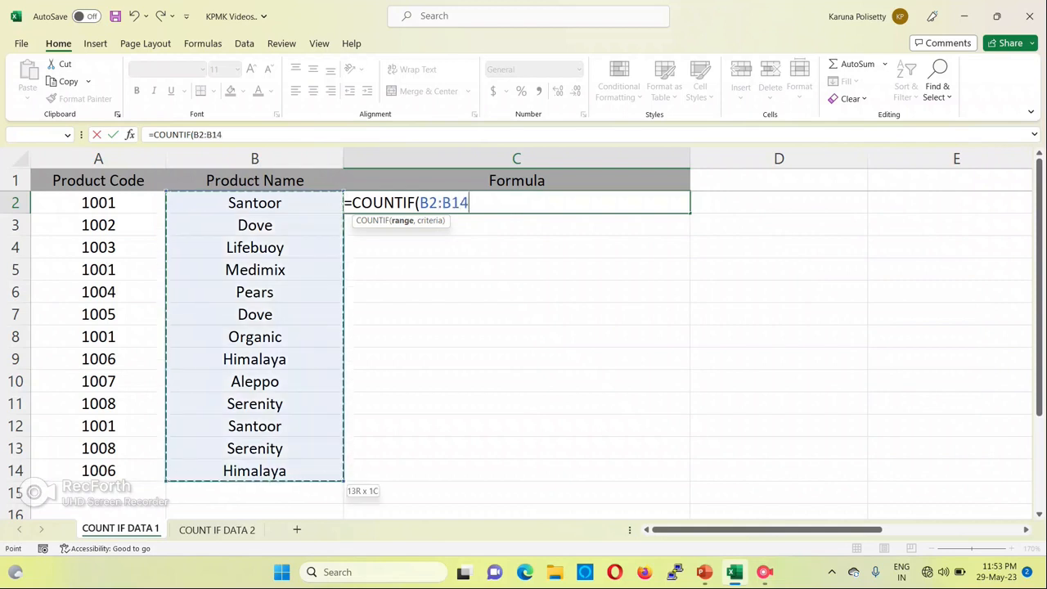
type(",")
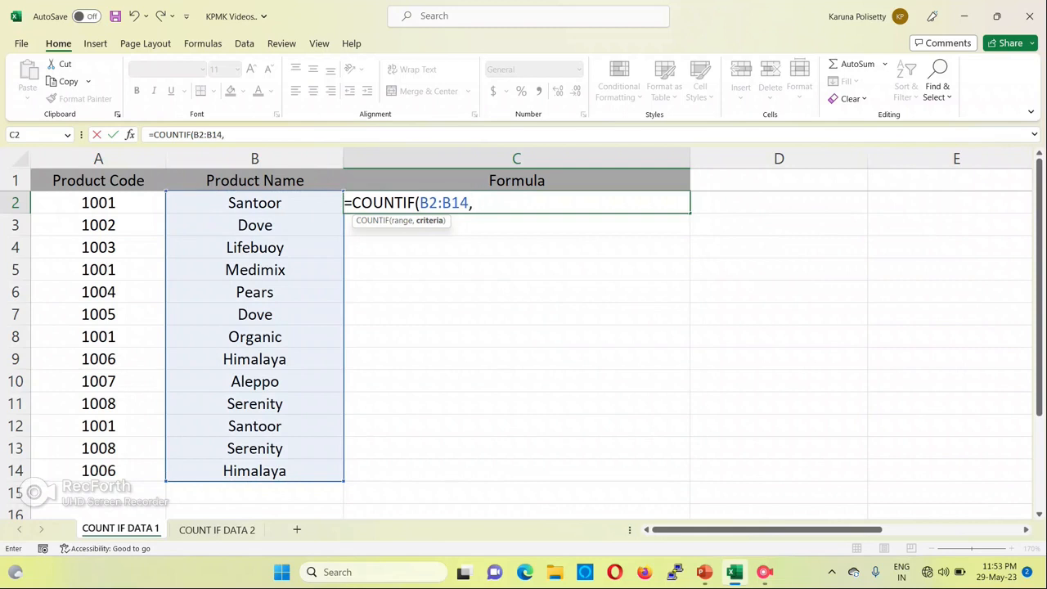
key("Left")
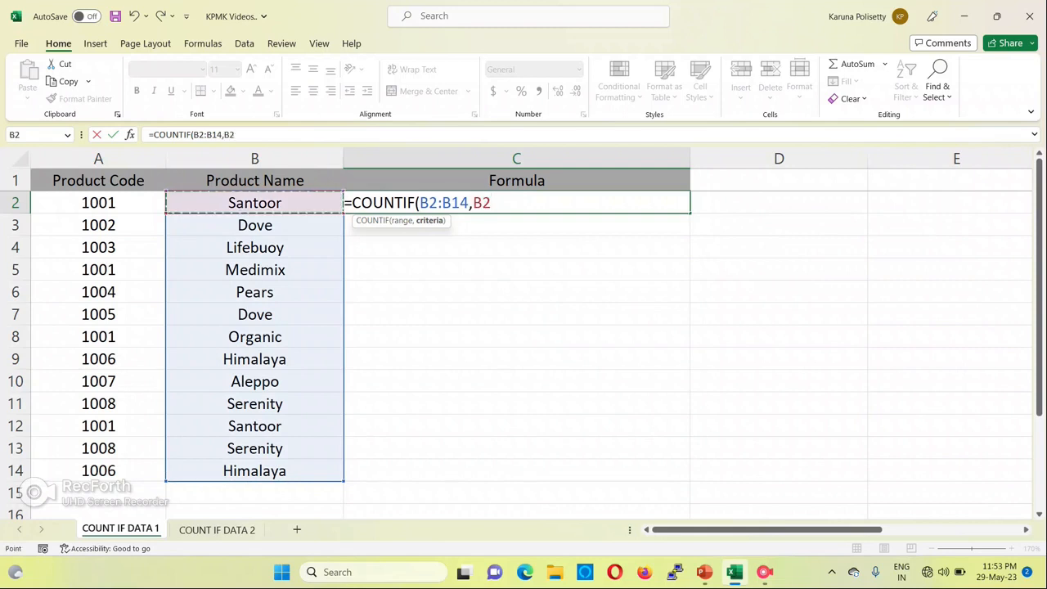
type(")")
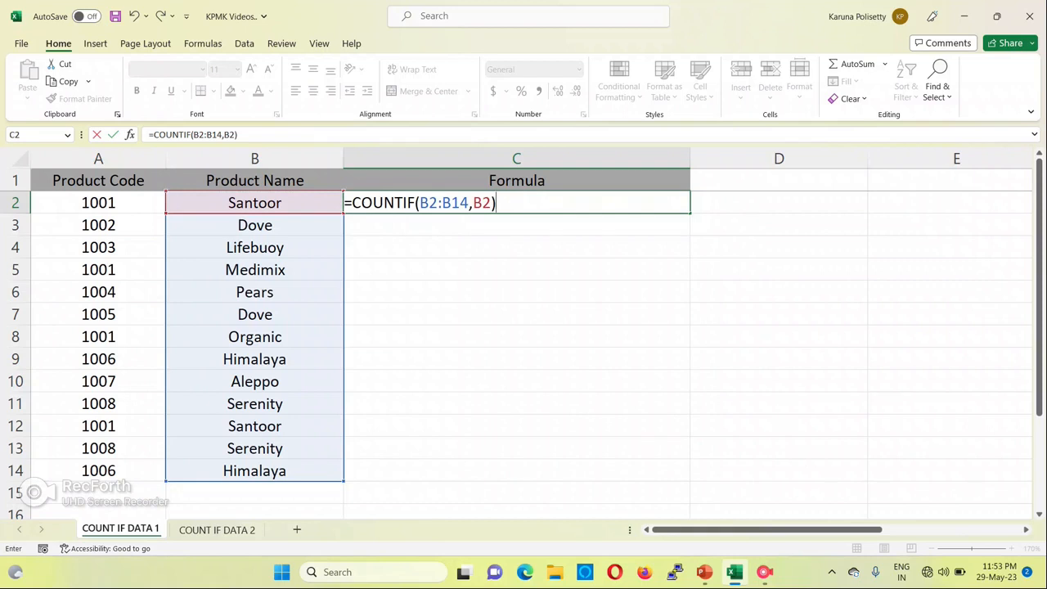
Add a second COUNTIF to the C2 formula, with range B2:B14 and the Himalaya cell B9 as criterion, and commit it
type("=")
key("BackSpace")
type("=")
key("BackSpace")
type("+")
key("BackSpace")
type("cou")
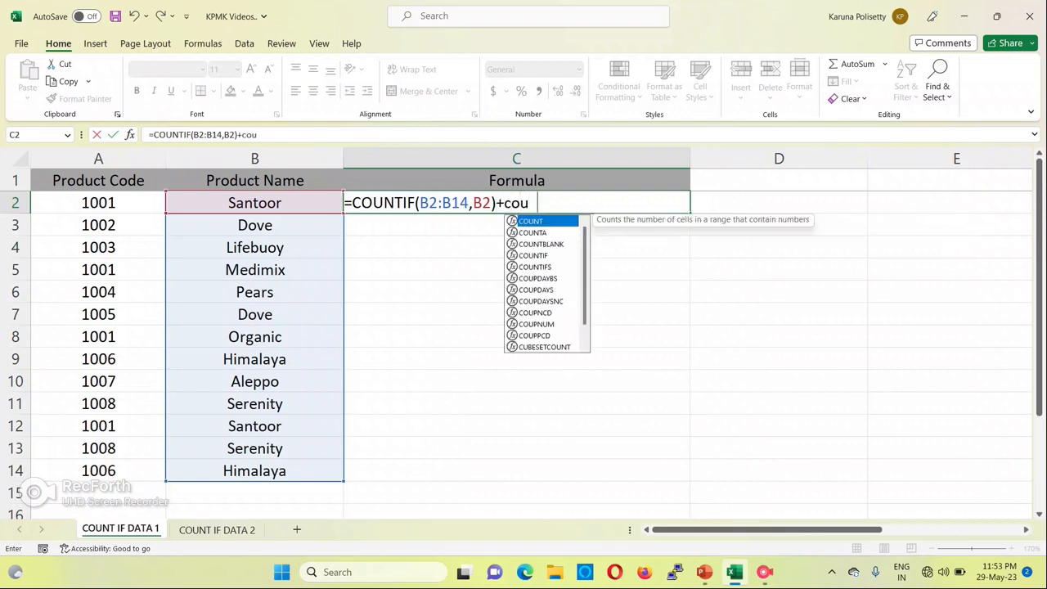
type("nti")
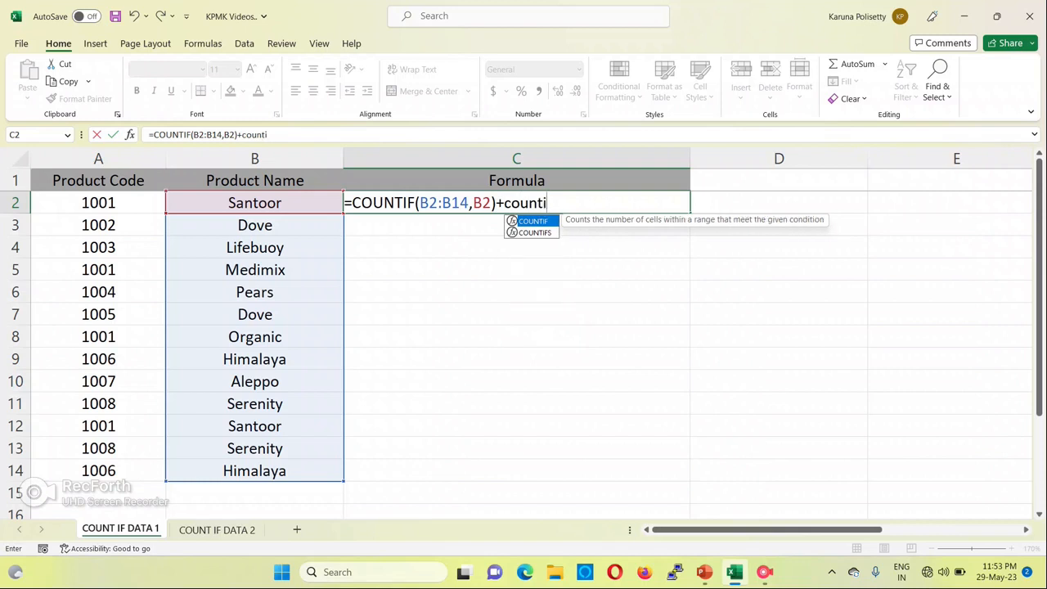
type("f")
key("Tab")
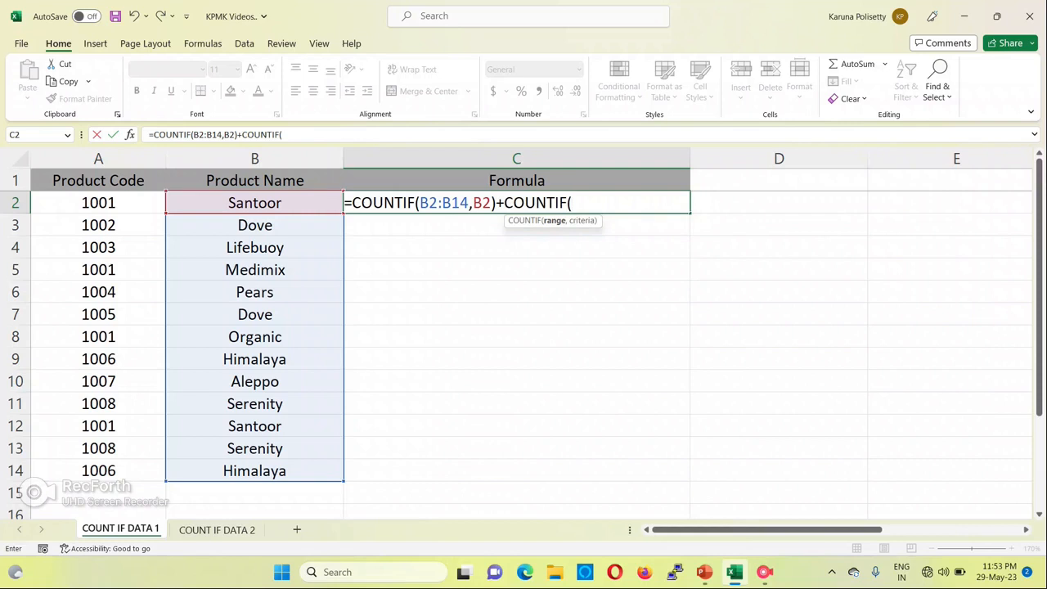
key("Left")
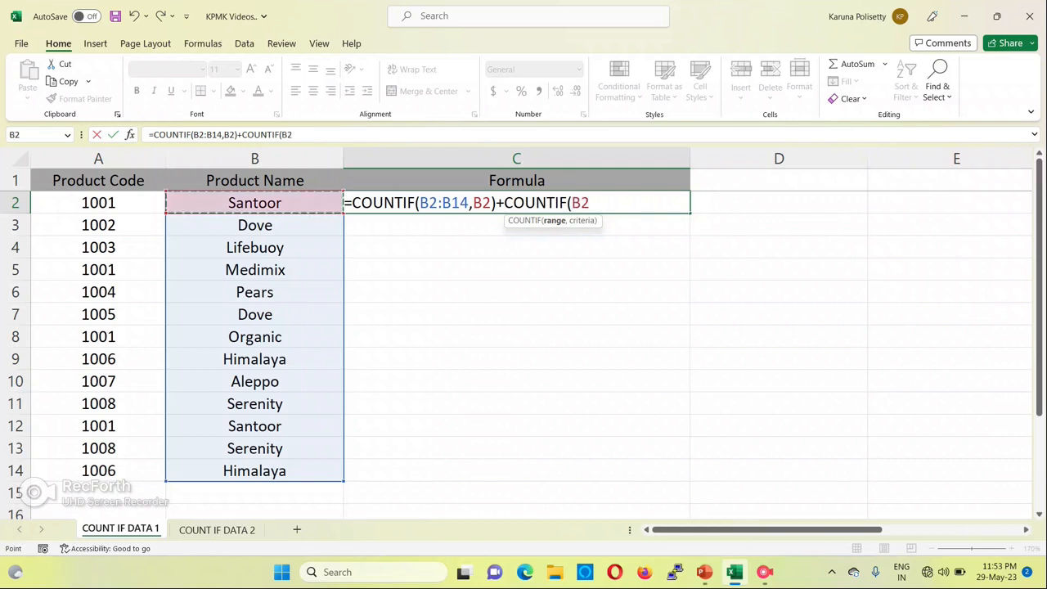
key("ctrl+shift+Down")
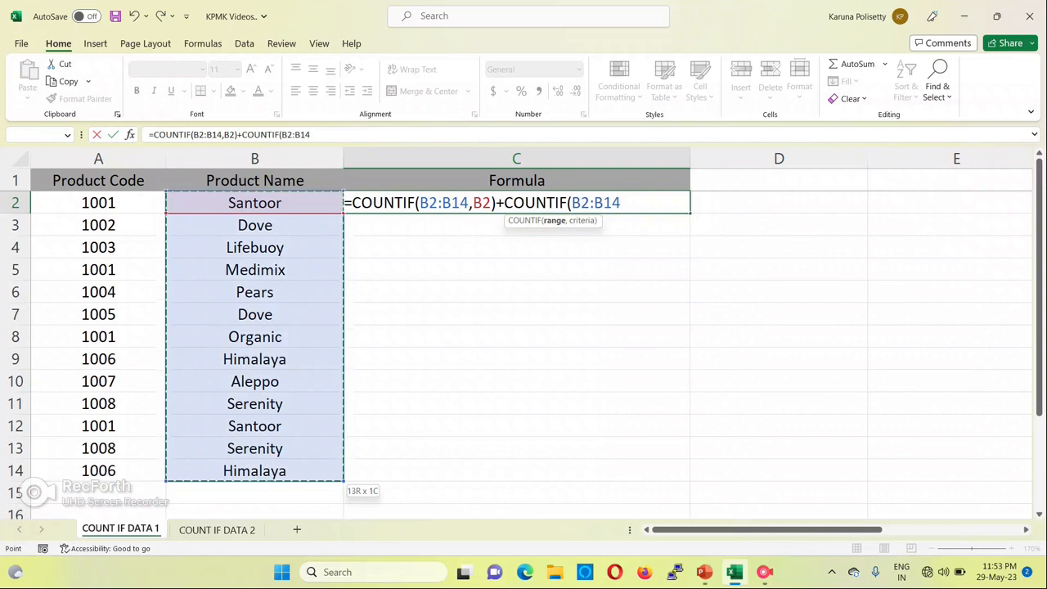
type(",")
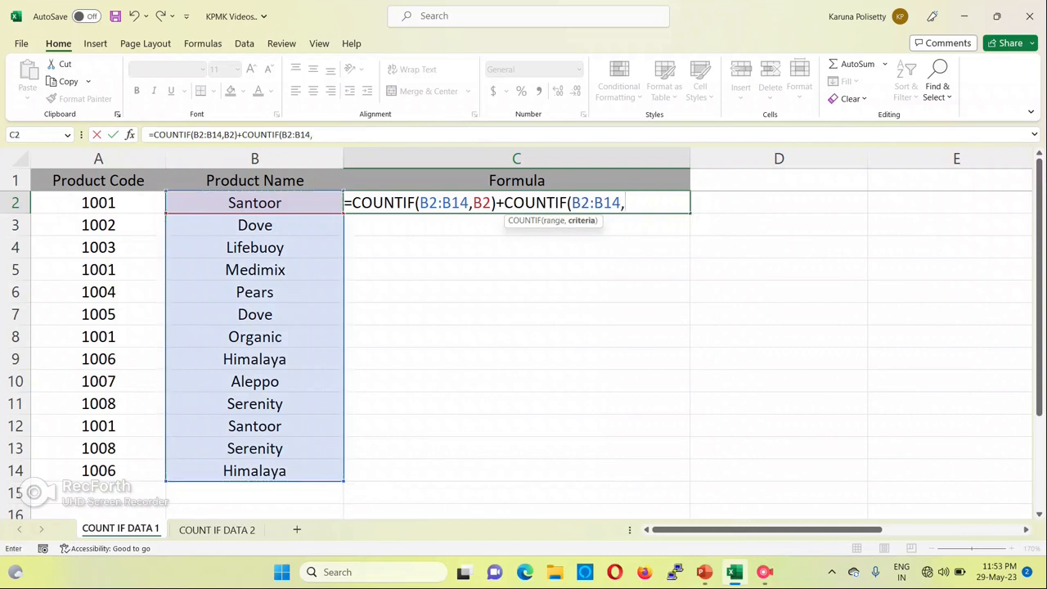
left_click(254, 359)
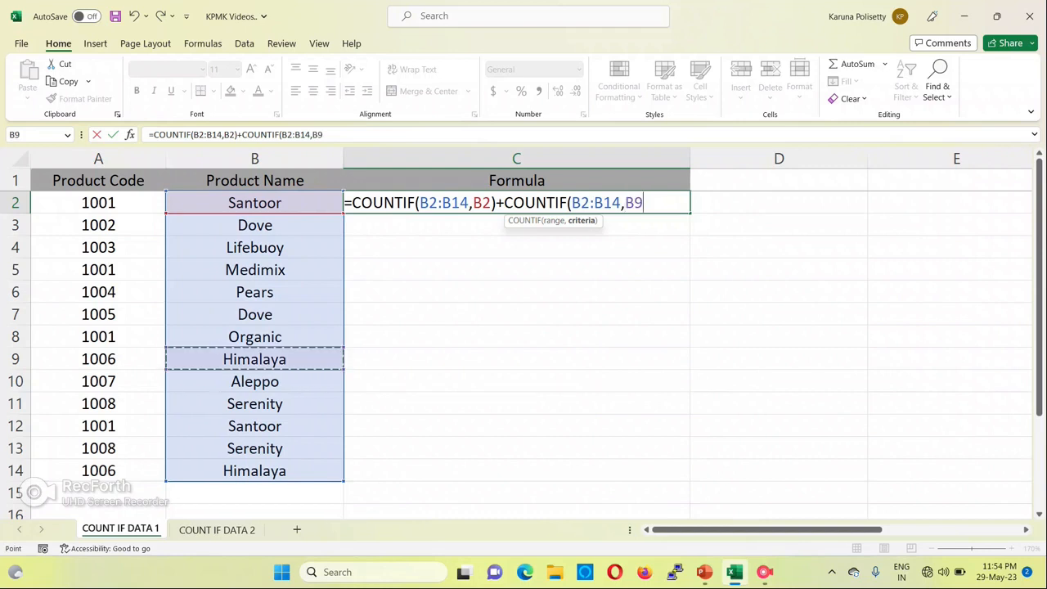
type(")")
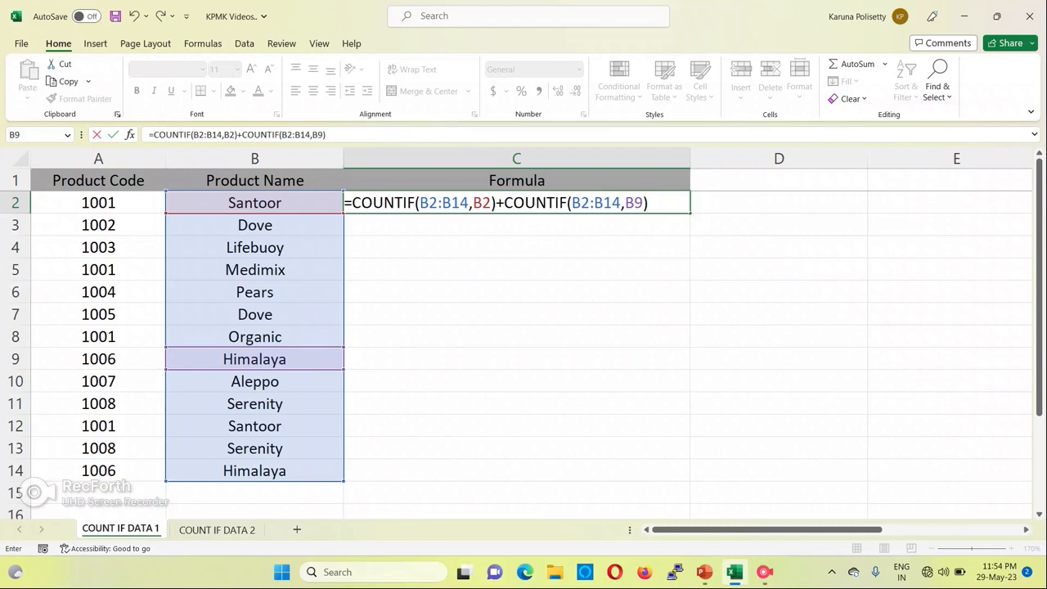
key("Return")
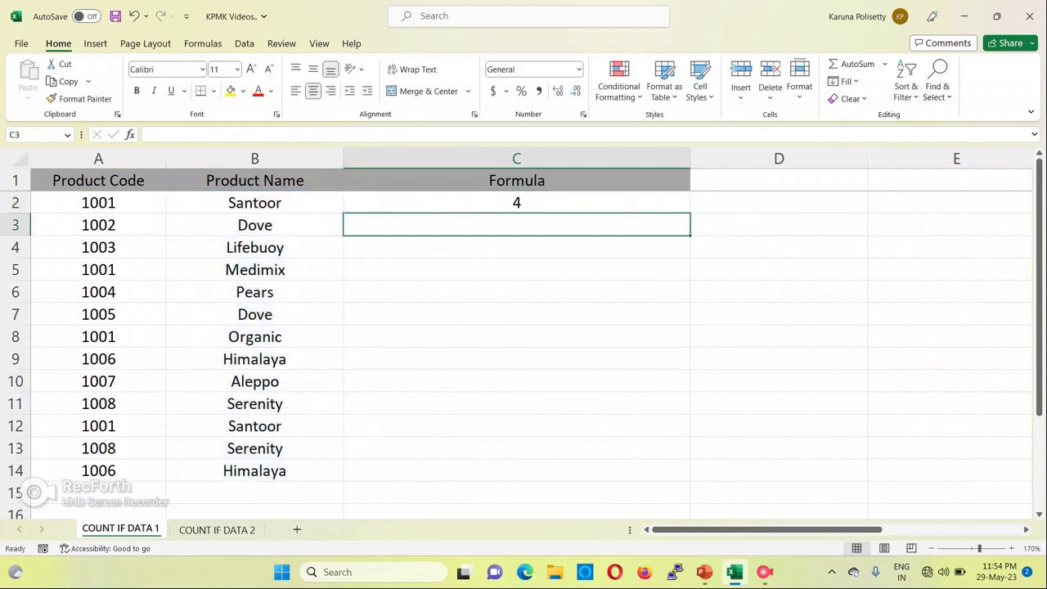
Turn on filtering for the header row and filter the Product Name column to Himalaya only
key("Left")
key("Up")
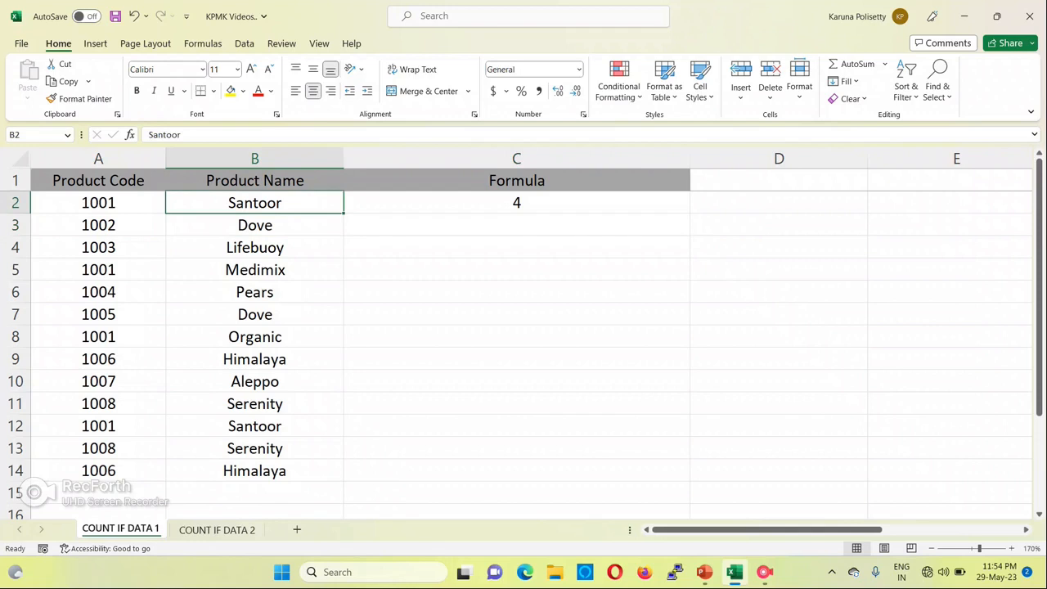
key("Right")
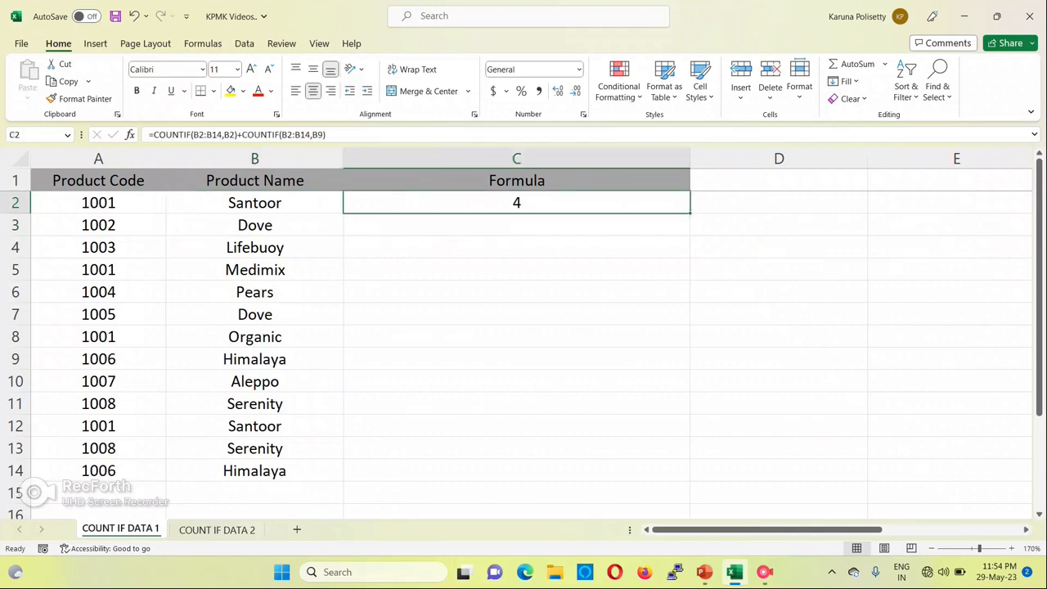
key("Up")
key("Left")
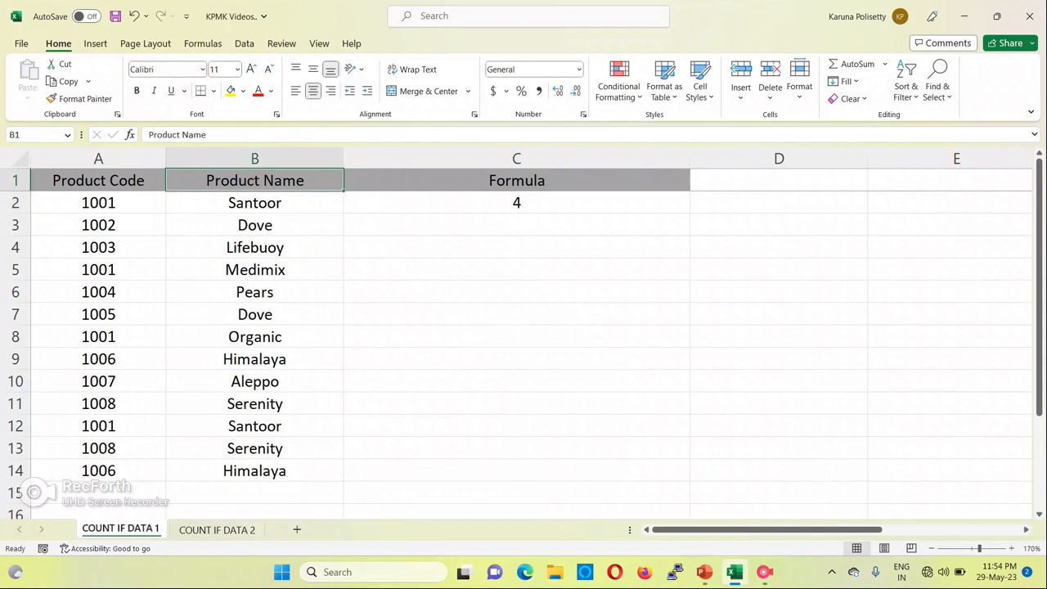
key("ctrl+shift+l")
key("alt+Down")
key("Up")
key("Up")
key("Up")
key("space")
key("Down")
Change the Product Name filter to show only Santoor instead of Himalaya
key("Down")
key("Down")
key("Down")
key("Up")
key("space")
key("Return")
key("Down")
key("Up")
key("alt+Down")
key("Up")
key("Up")
key("Up")
key("Up")
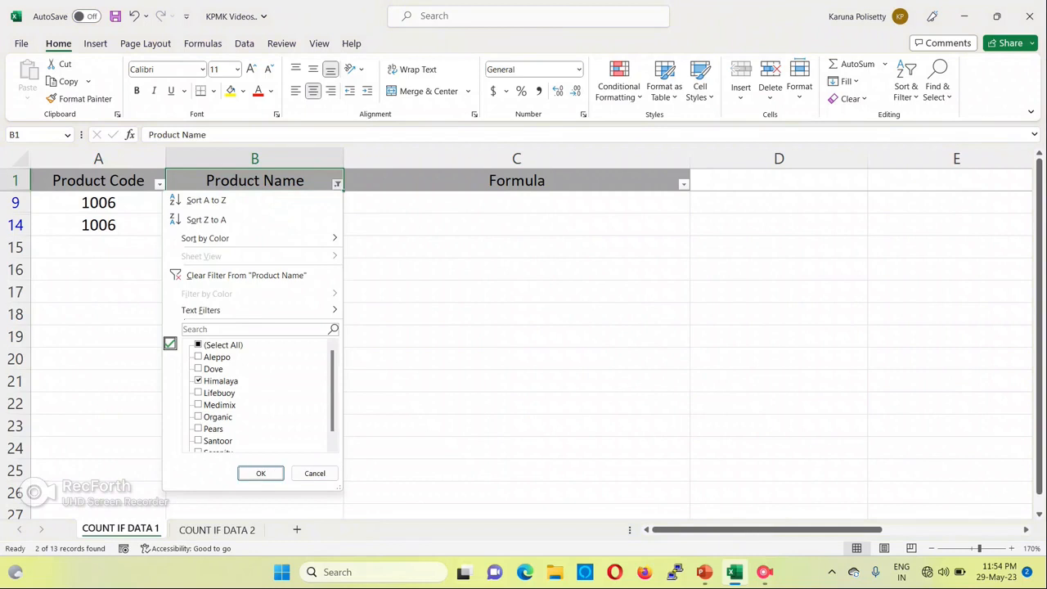
key("Down")
key("Down")
key("Down")
key("Down")
key("space")
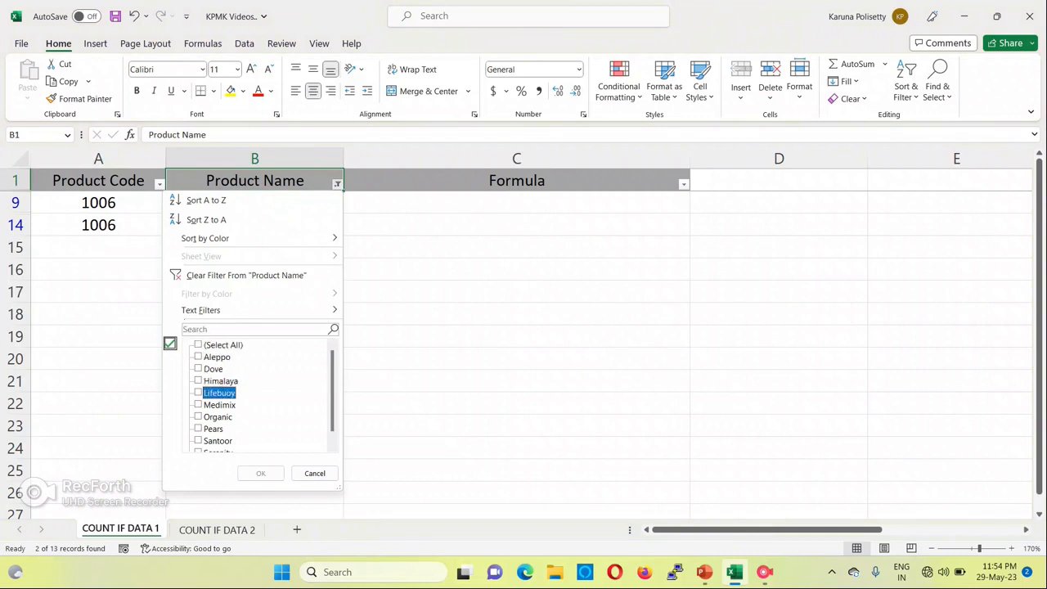
key("Down")
key("Down")
key("Down")
key("Down")
key("Down")
key("space")
key("Return")
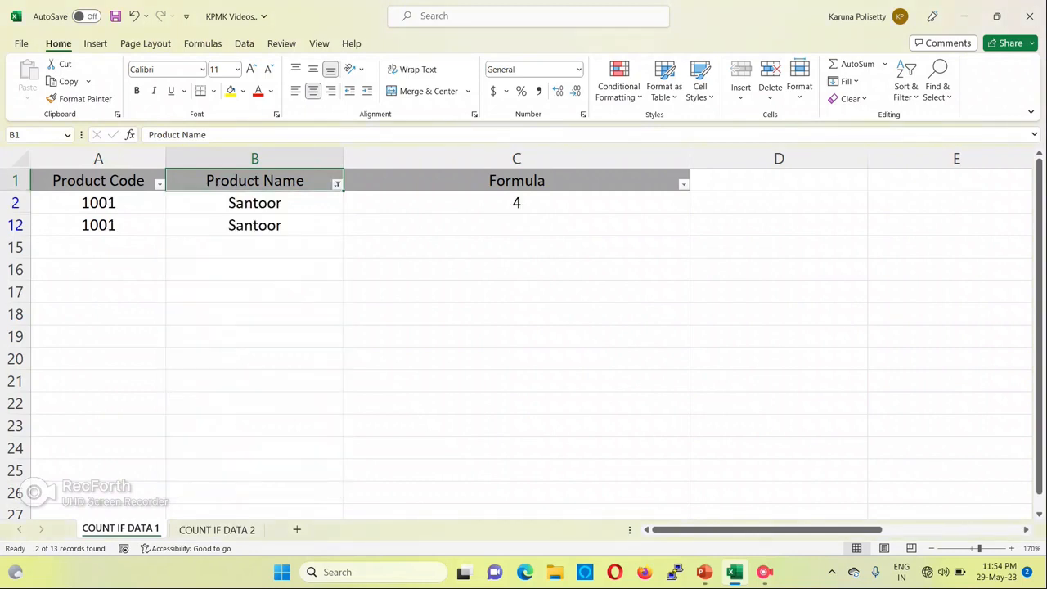
Extend the Product Name filter to include both Himalaya and Santoor
key("Down")
key("Up")
key("alt+Down")
key("Up")
key("Up")
key("Up")
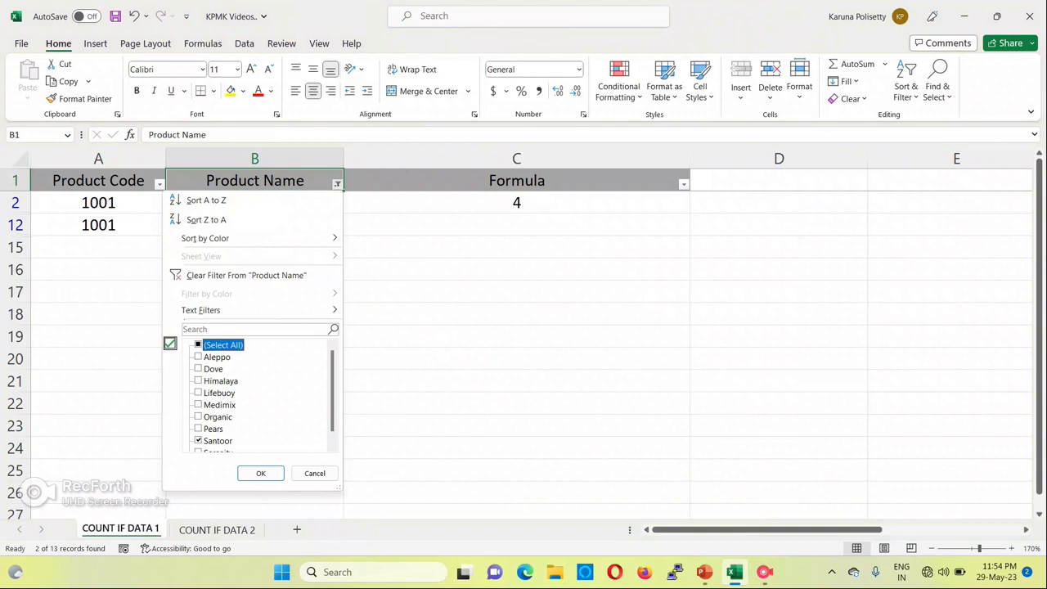
key("space")
key("space")
key("Down")
key("Down")
key("Down")
key("space")
key("Down")
key("Down")
key("Down")
key("Down")
key("Down")
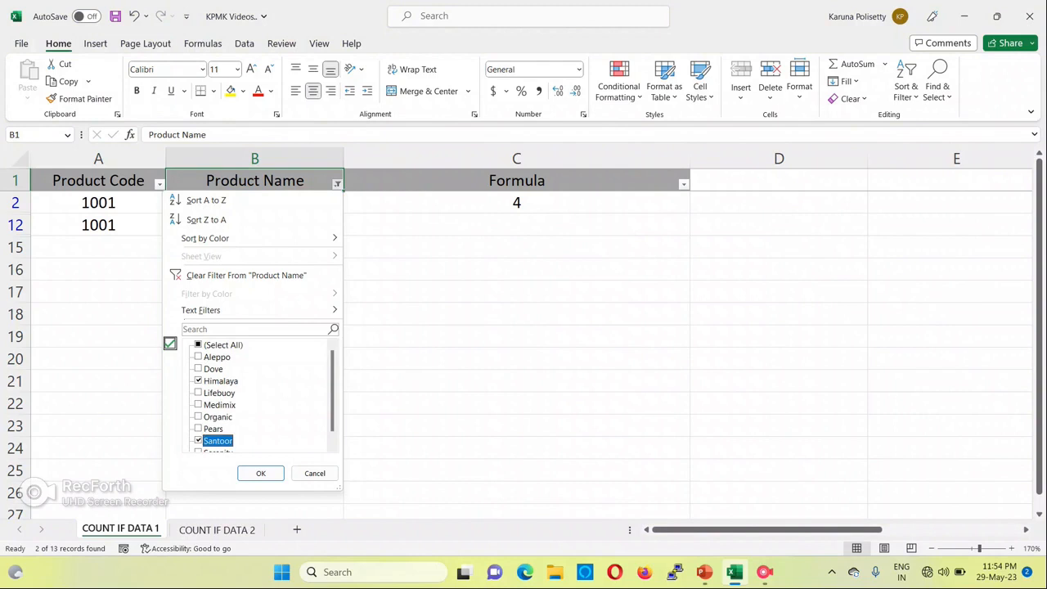
key("Return")
key("Down")
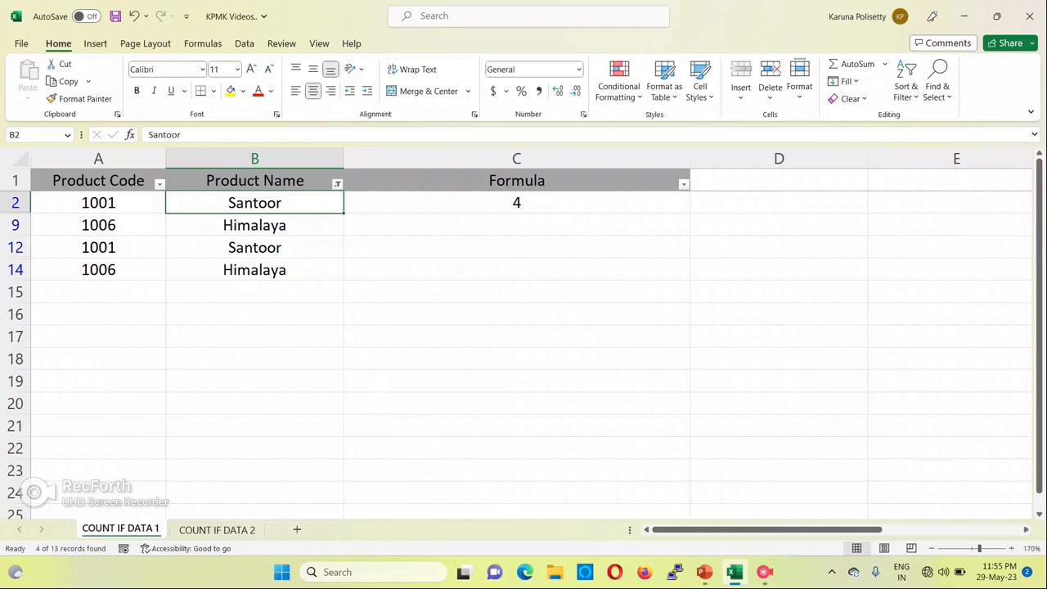
Check the C2 formula against the filtered rows, and remove the filters from the table
left_click(516, 203)
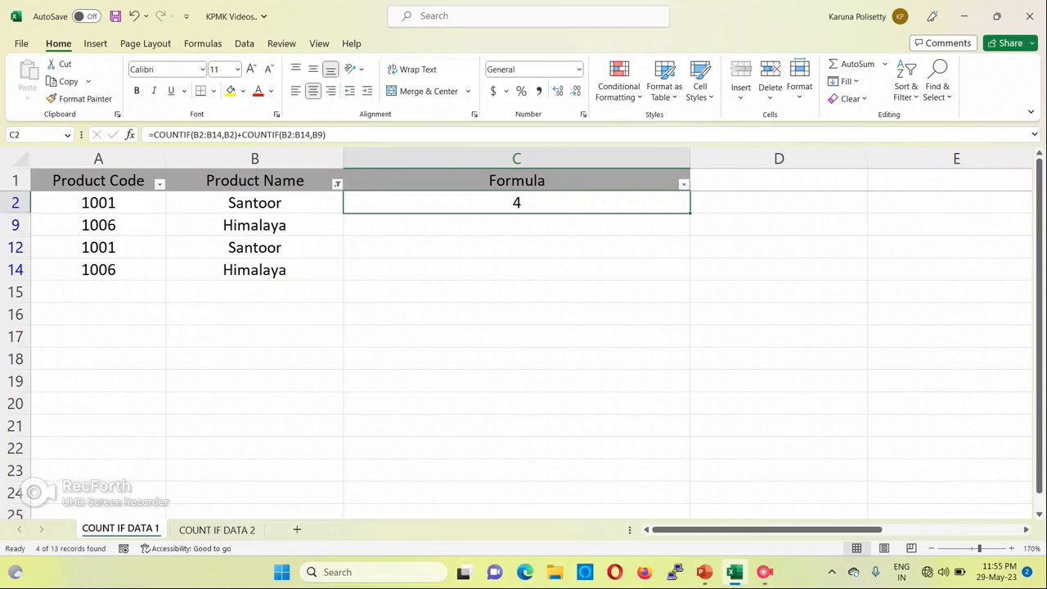
key("Up")
key("Left")
key("Right")
key("Left")
key("ctrl+shift+l")
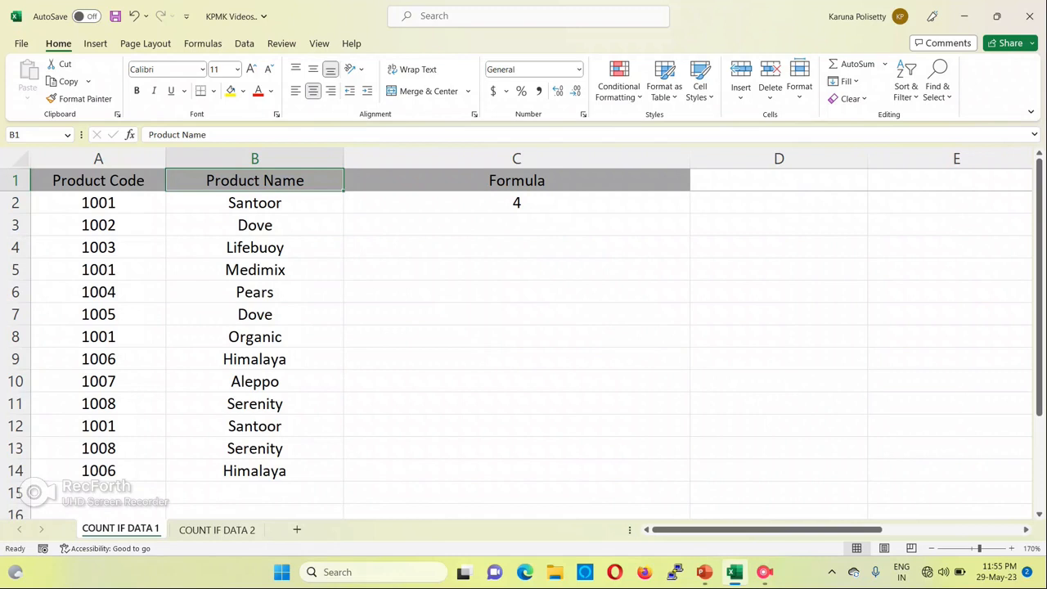
Review the cell references used by the combined COUNTIF formula in C2
key("Right")
key("Down")
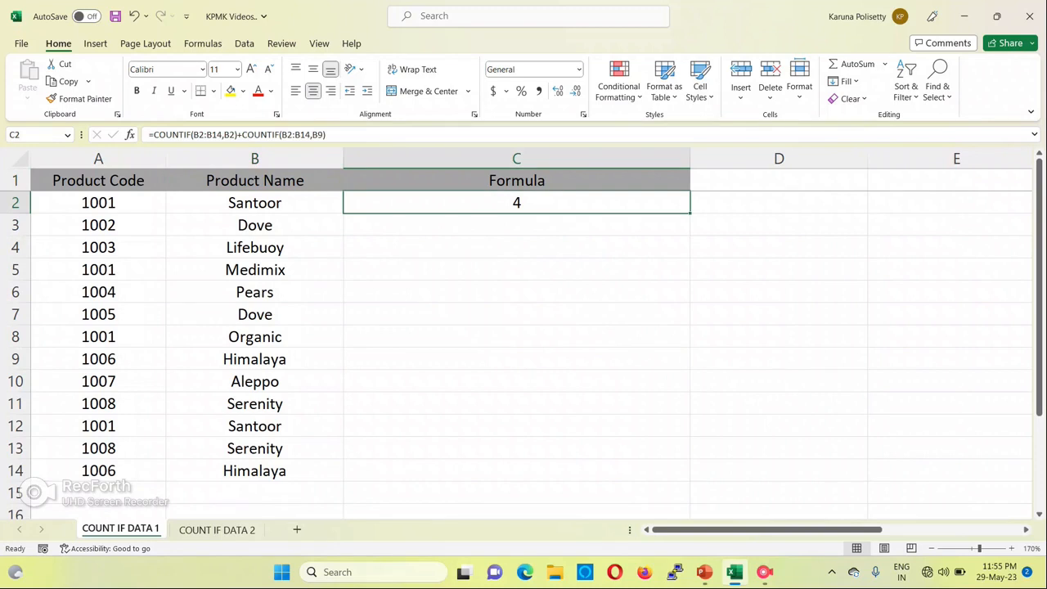
key("F2")
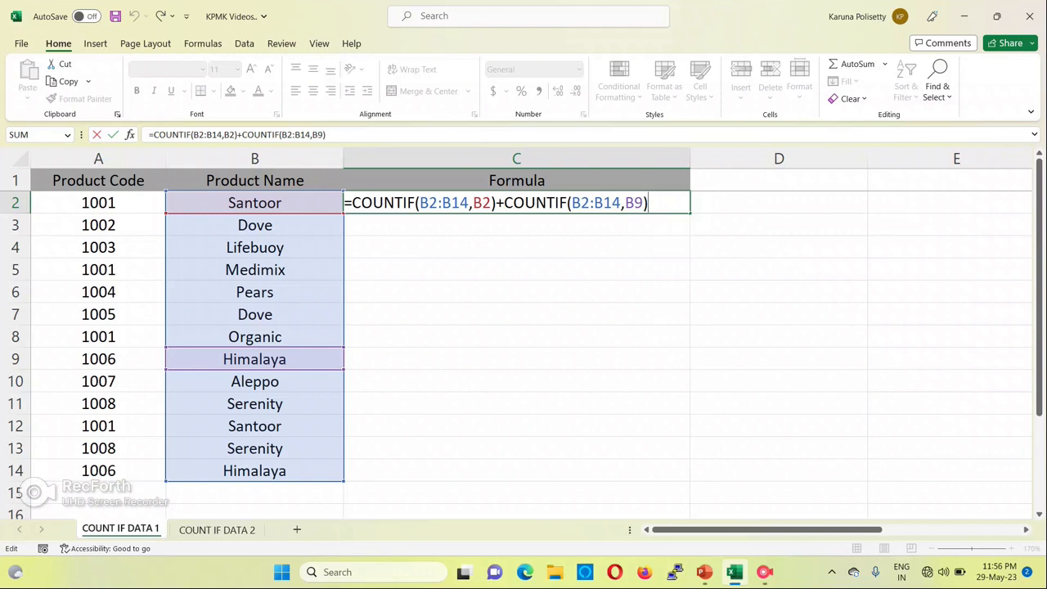
key("Return")
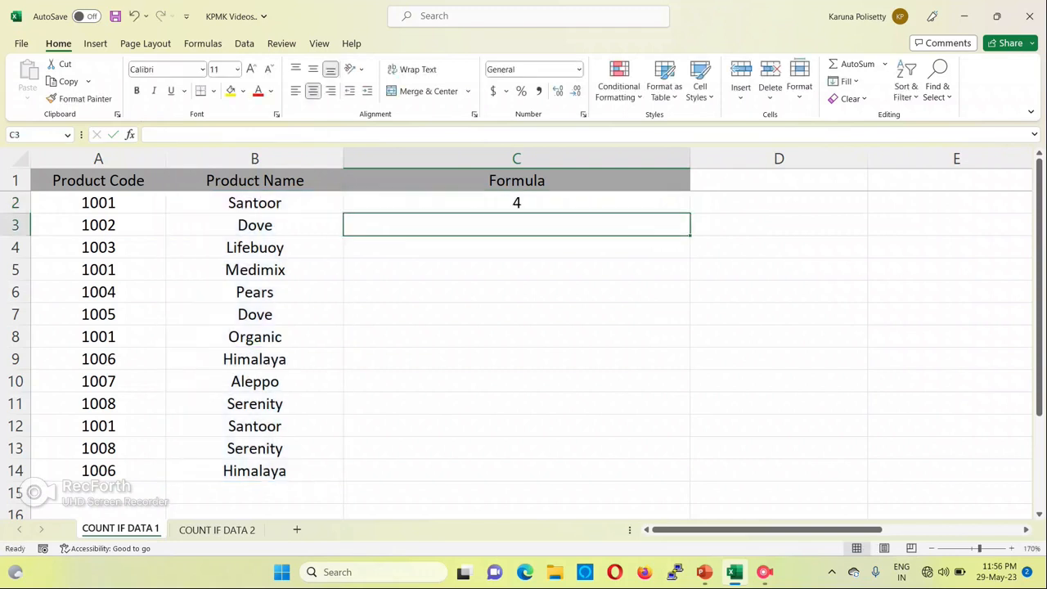
Switch to the COUNT IF DATA 2 sheet and begin a COUNTIF formula in D2 with the range C2:C14
key("ctrl+Page_Down")
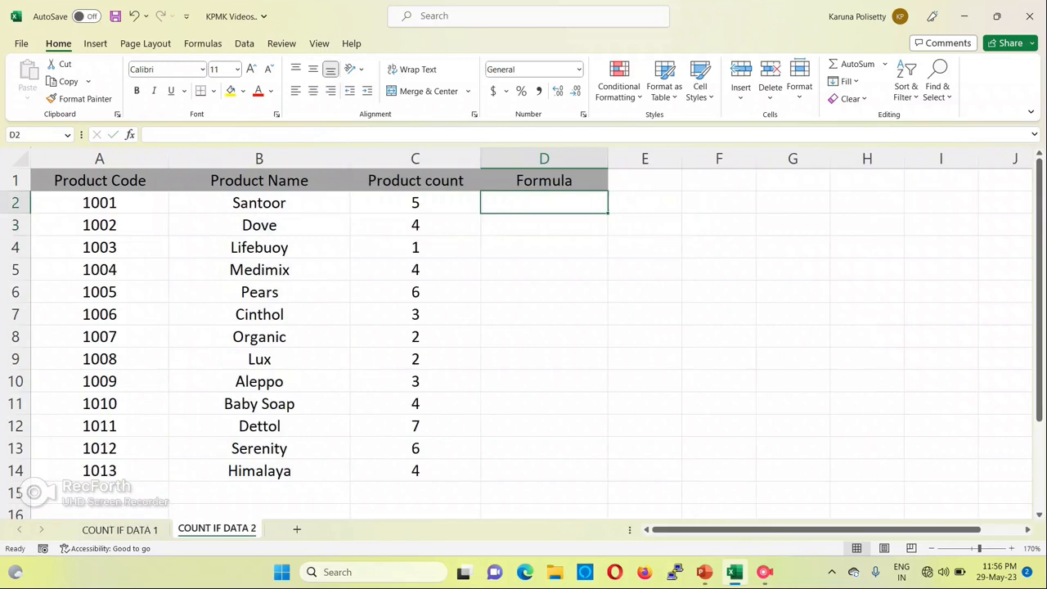
left_click(544, 180)
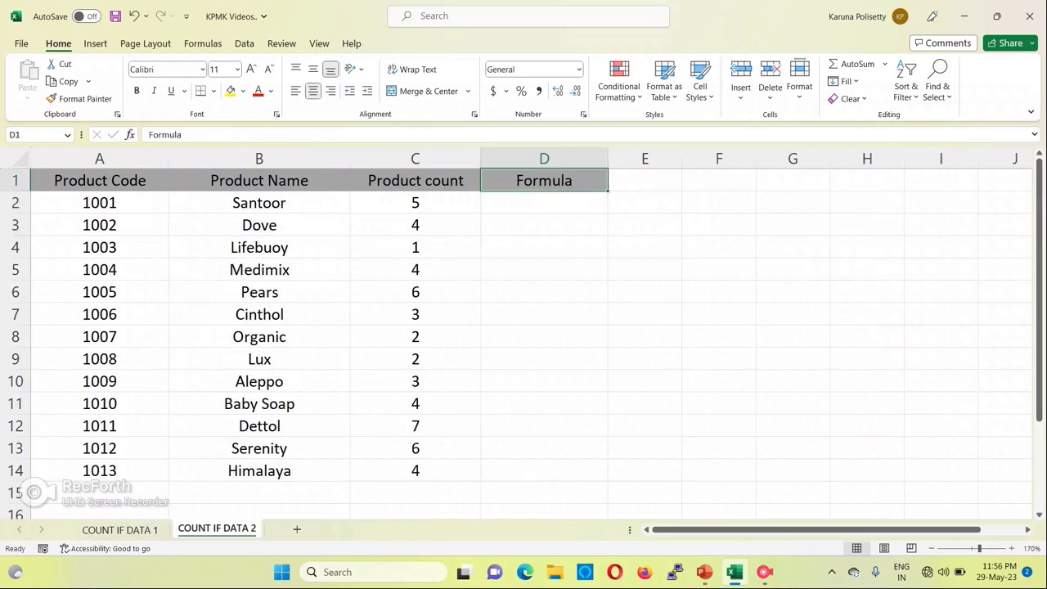
left_click(544, 203)
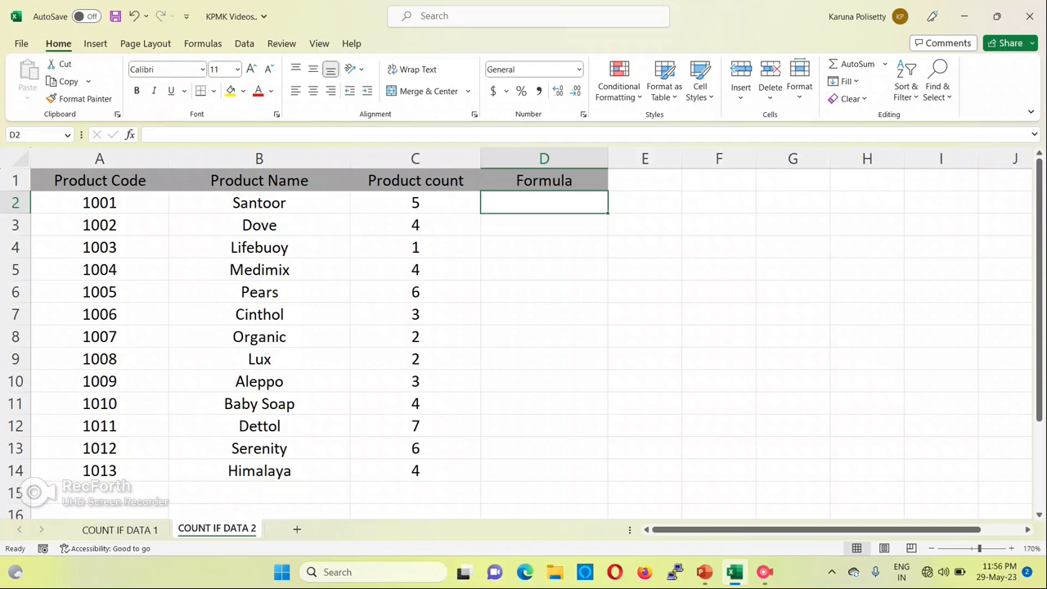
type("=c")
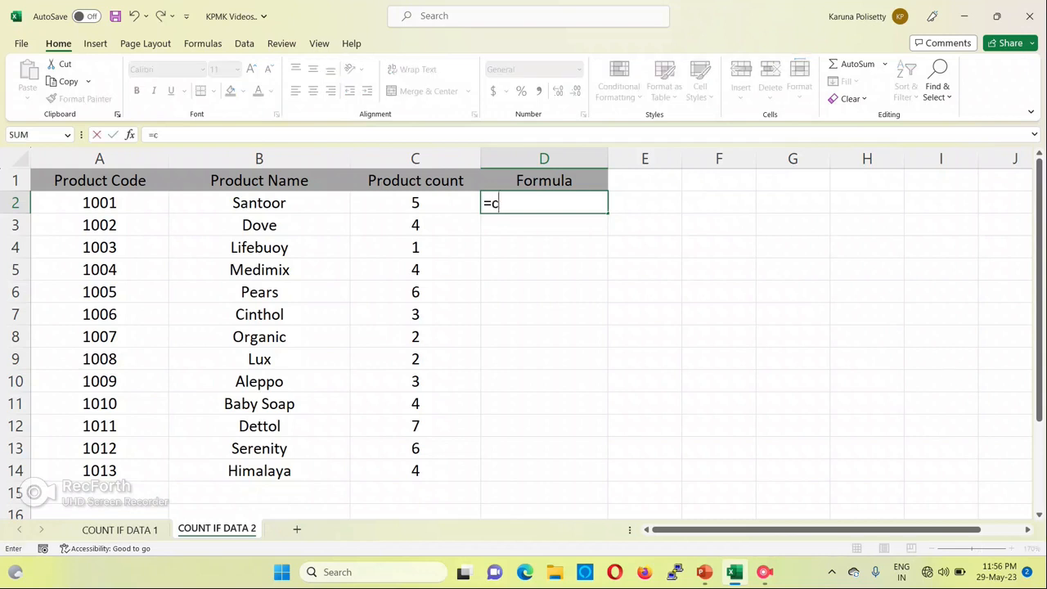
type("ountif")
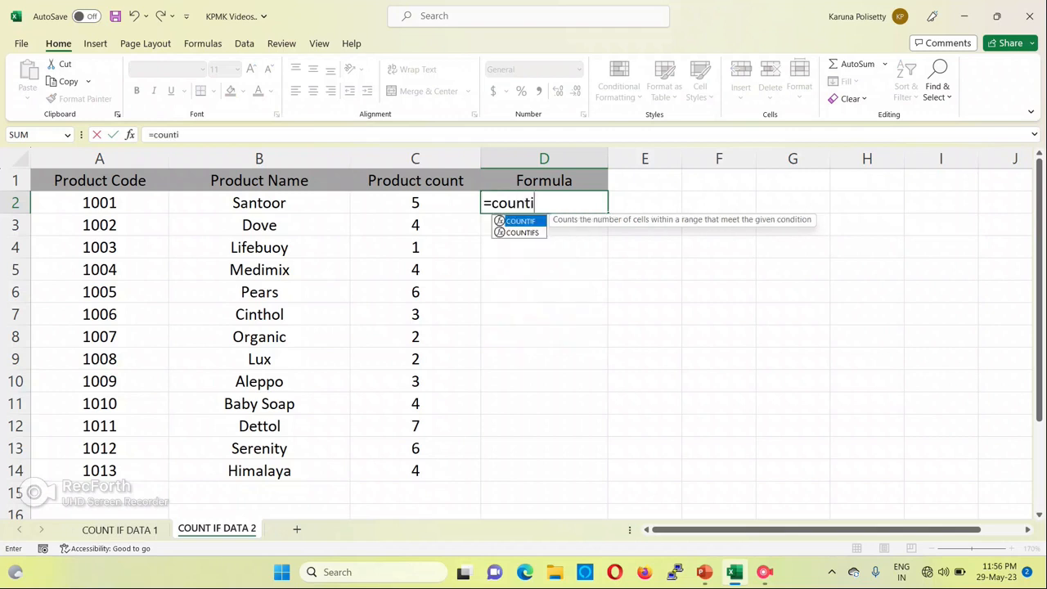
key("Tab")
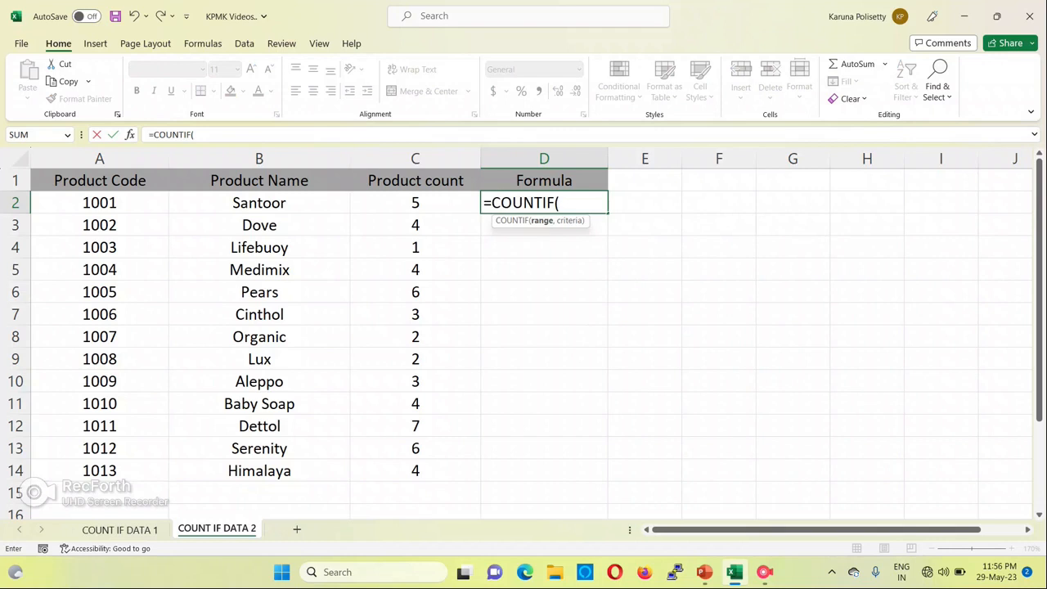
key("Left")
key("ctrl+shift+Down")
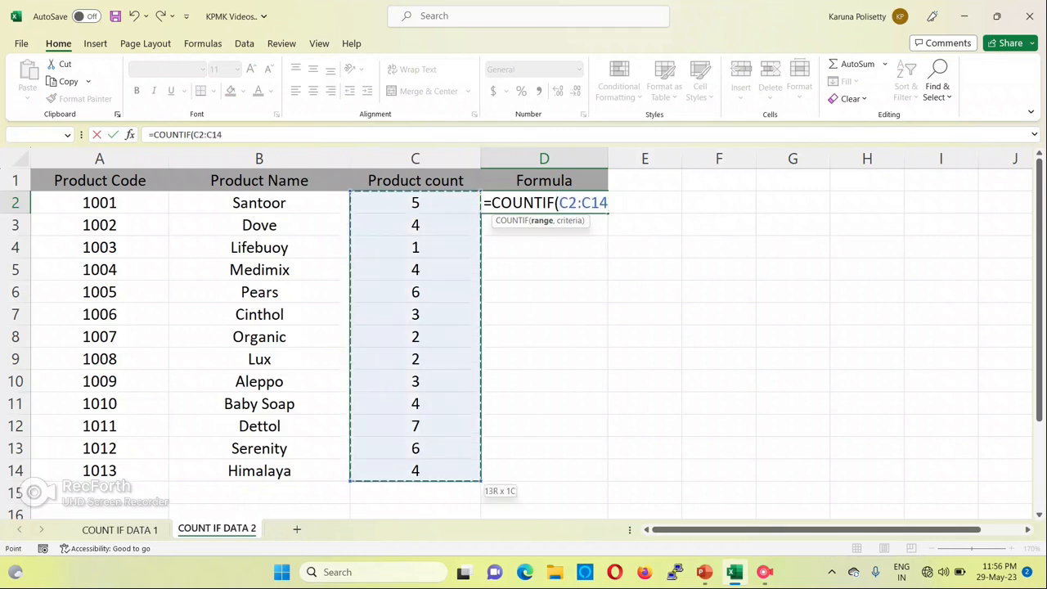
type(",")
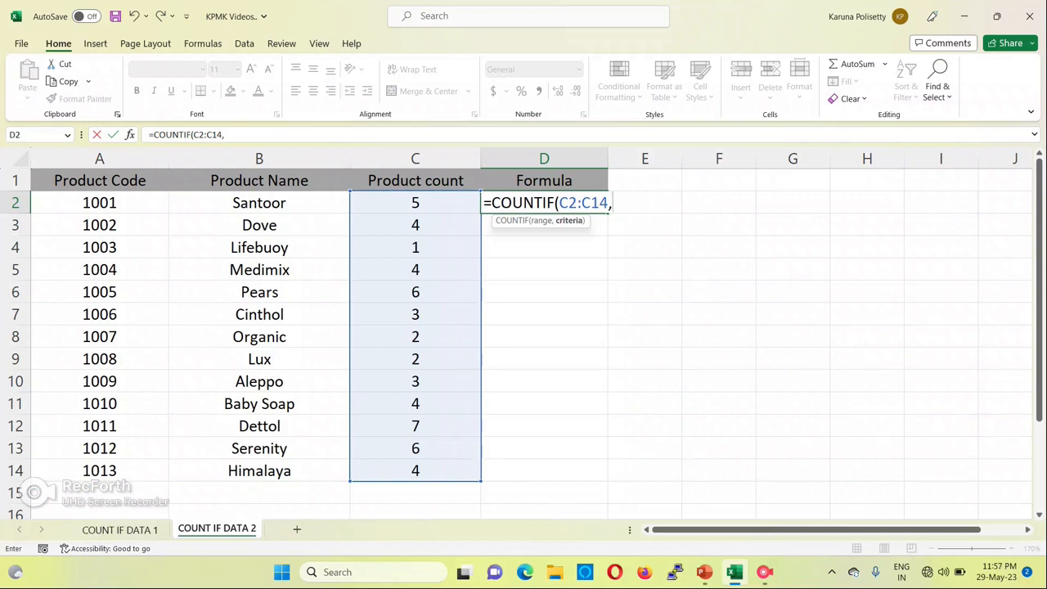
Complete the D2 COUNTIF formula with the criterion ">5" to count product counts greater than 5
type("\"")
type(">5\")")
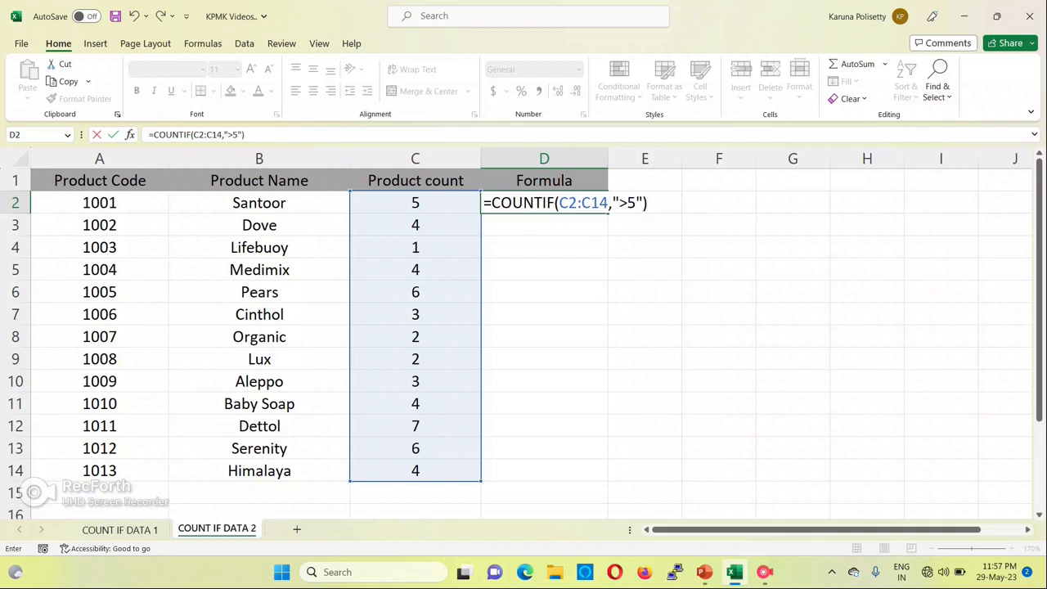
key("Return")
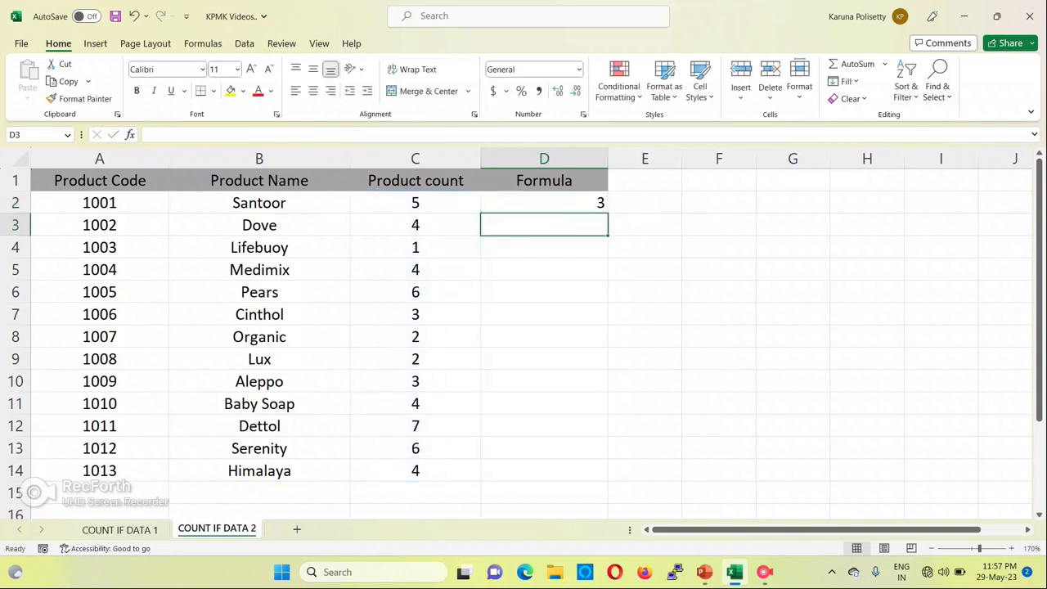
Look over the product names in column B and turn on filters for the table headers
key("Up")
key("Left")
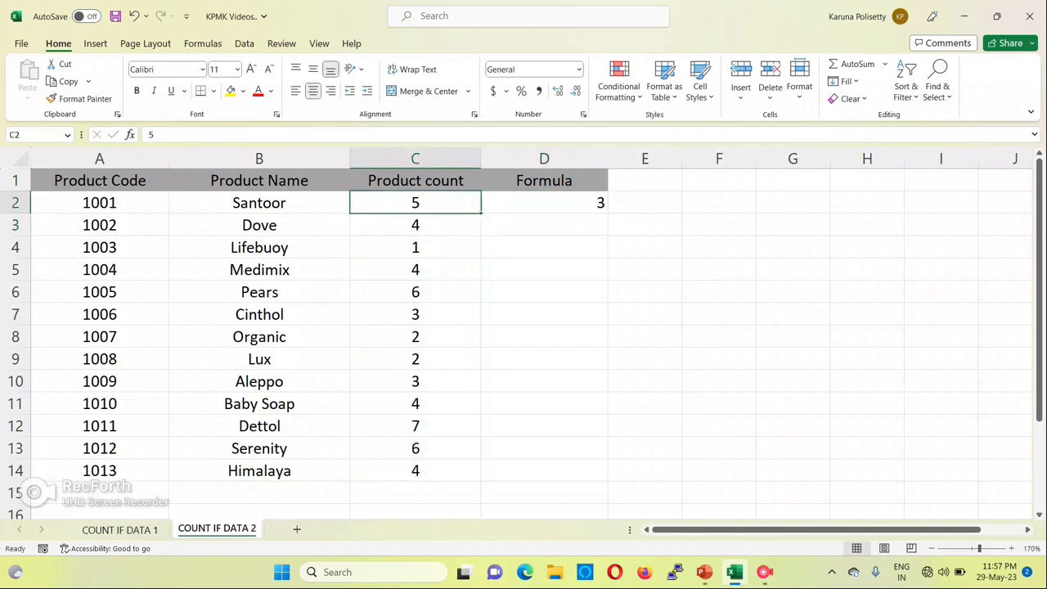
key("Left")
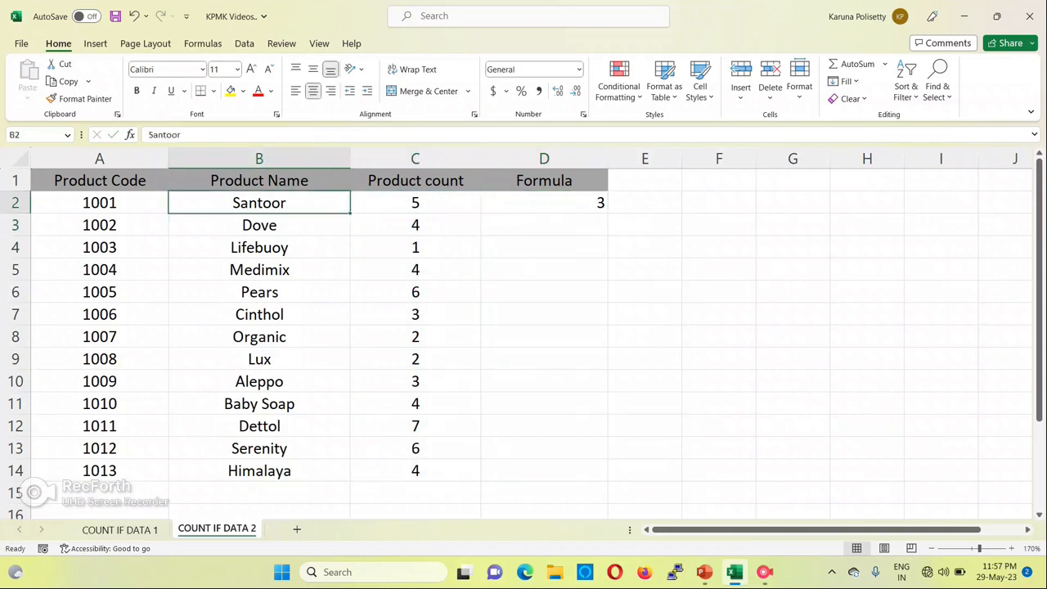
key("ctrl+shift+Down")
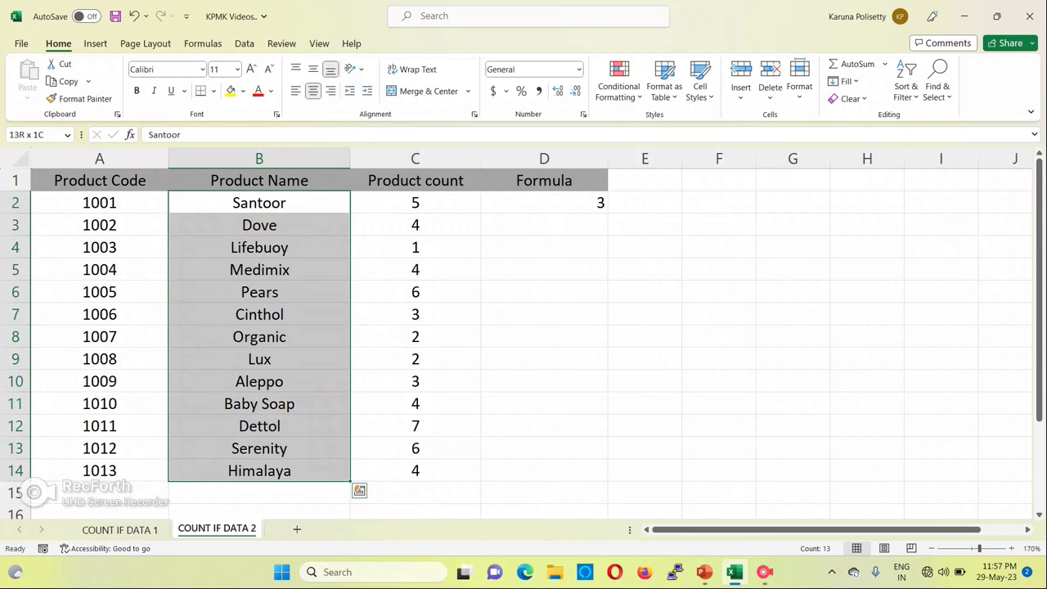
key("Up")
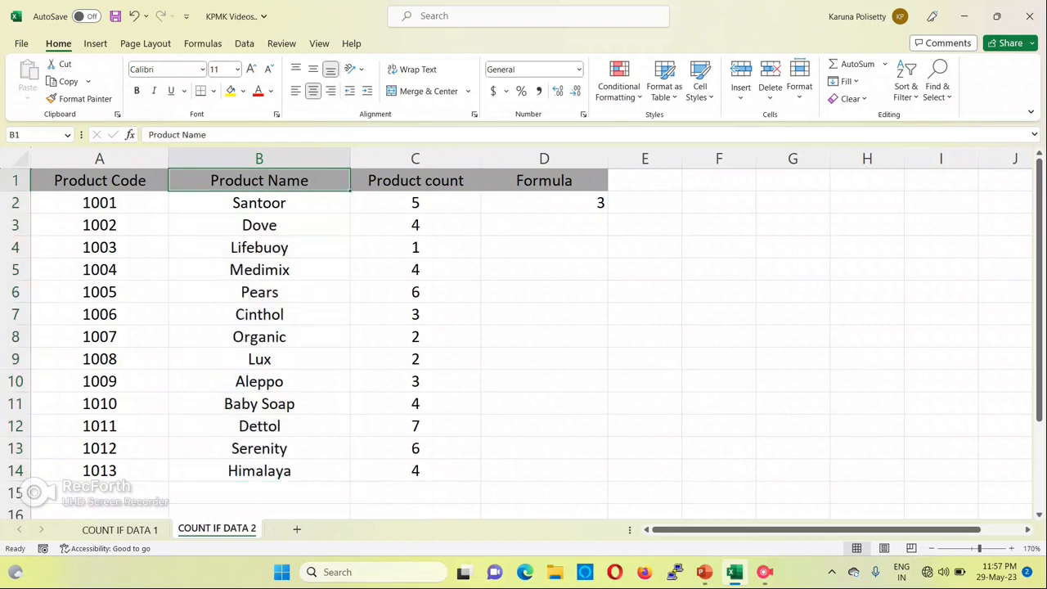
key("Right")
key("ctrl+shift+l")
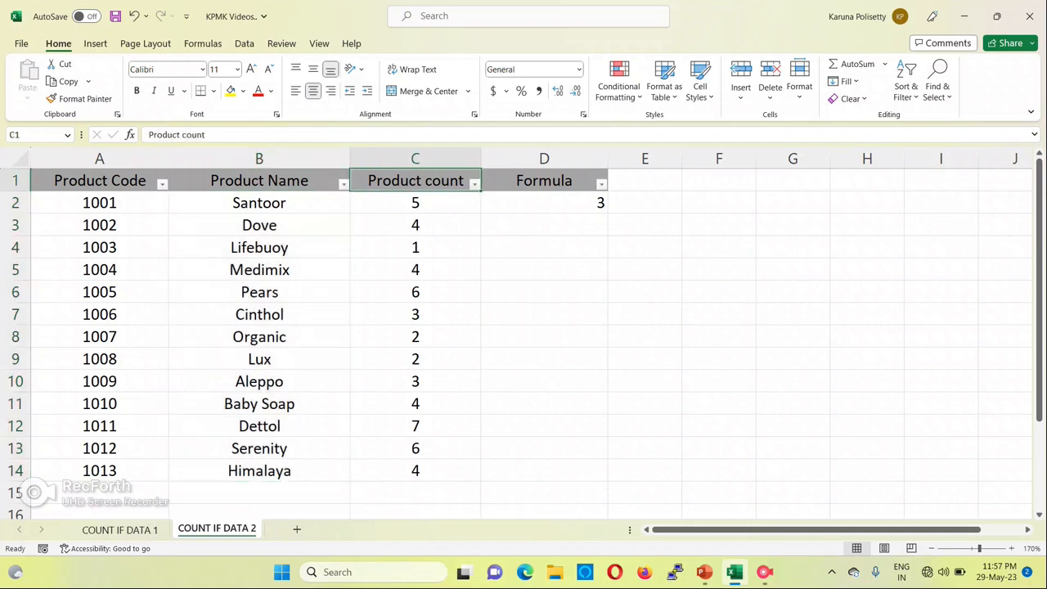
Filter the Product count column to show only the values 6 and 7
key("Right")
key("Left")
key("alt+Down")
key("Up")
key("Up")
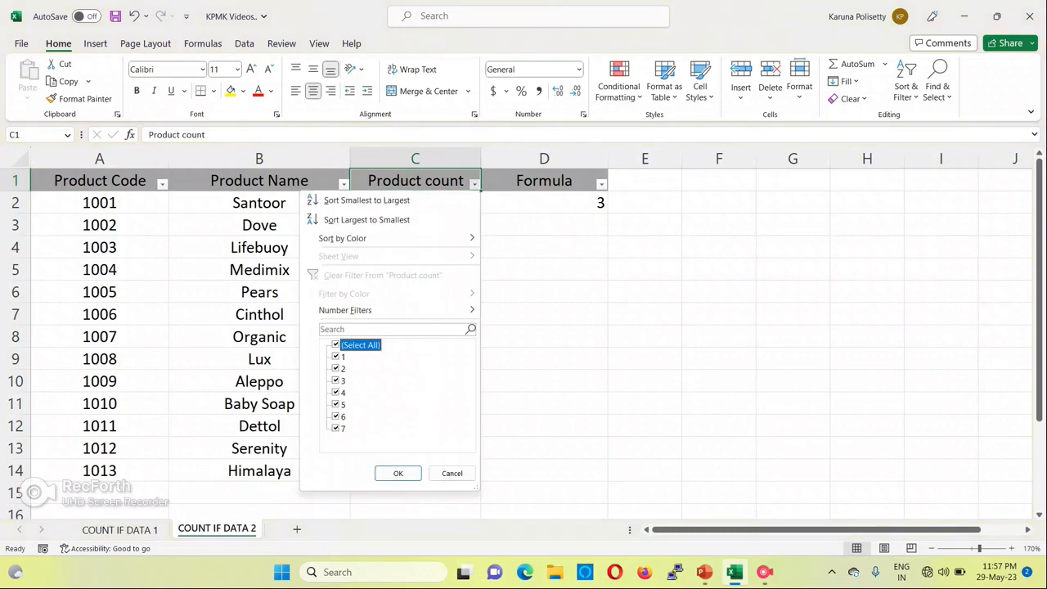
key("space")
key("Down")
key("Down")
key("Down")
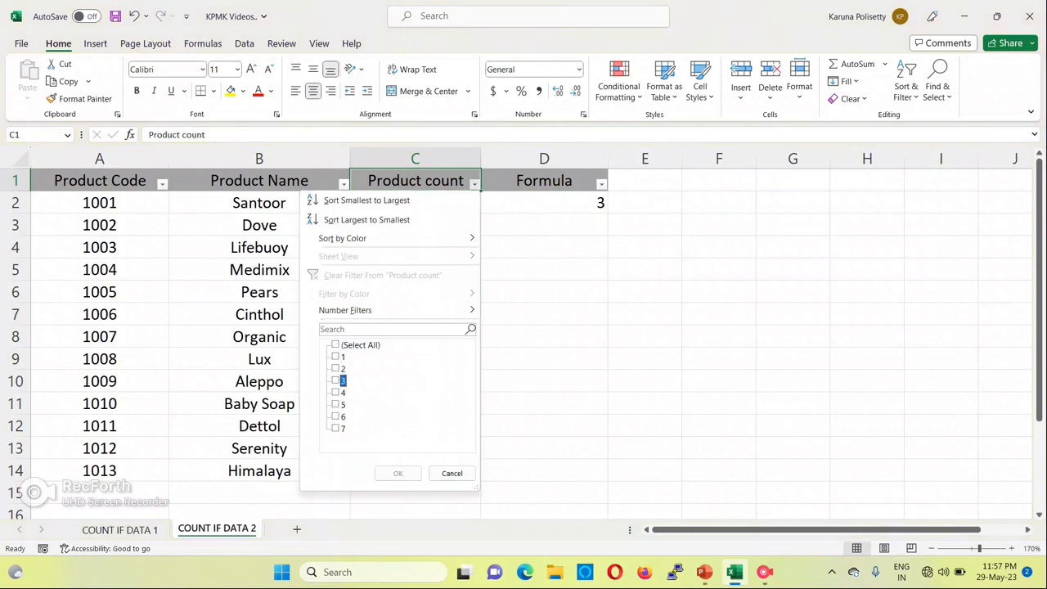
key("Down")
key("Down")
key("Down")
key("space")
key("Down")
key("Return")
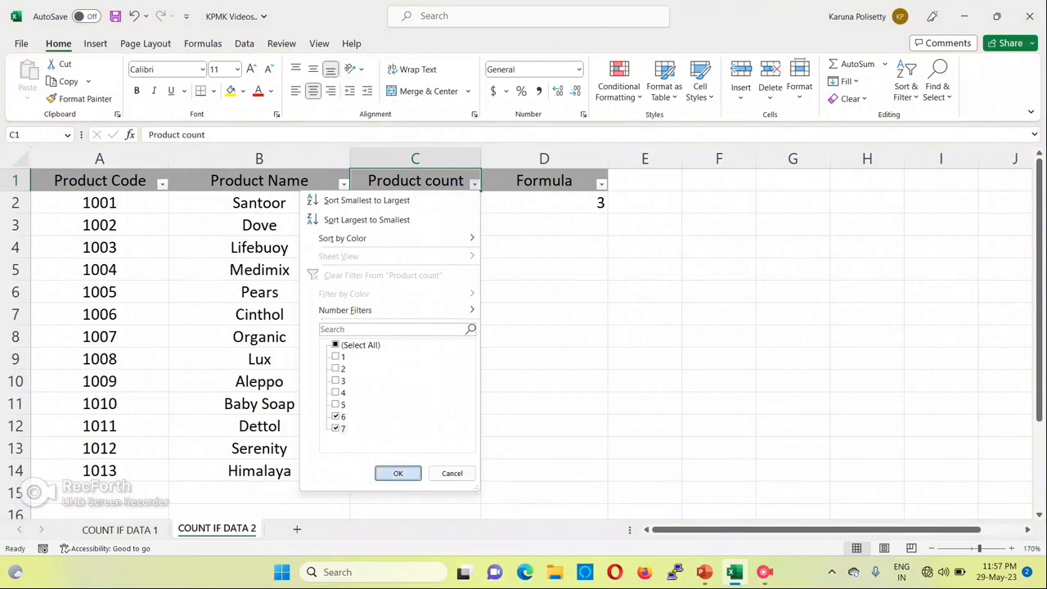
Check the filtered Product count values against the D2 formula, and remove the filters from the table
key("ctrl+shift+Down")
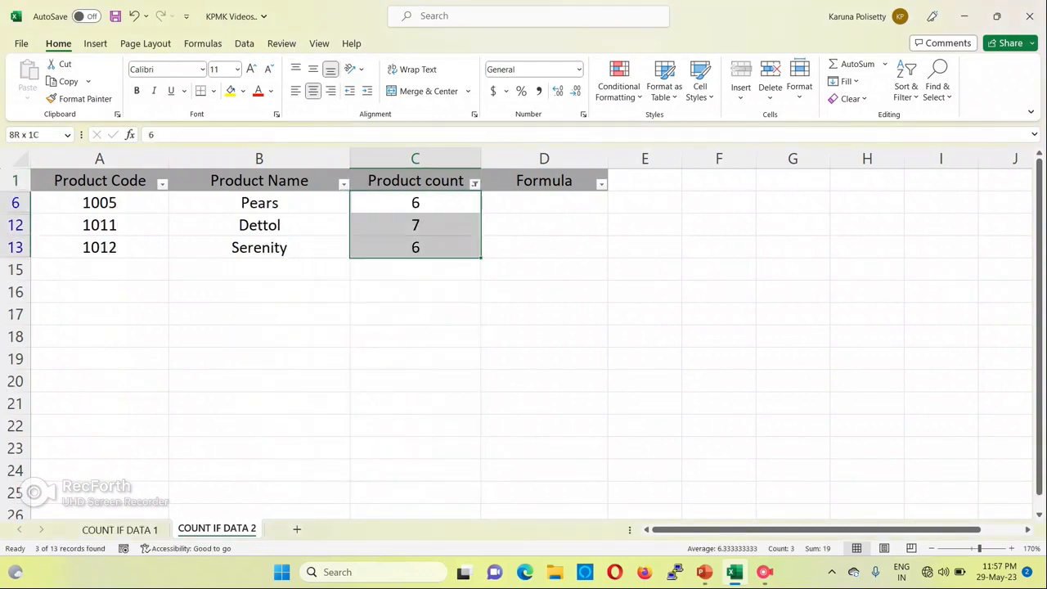
key("ctrl+Up")
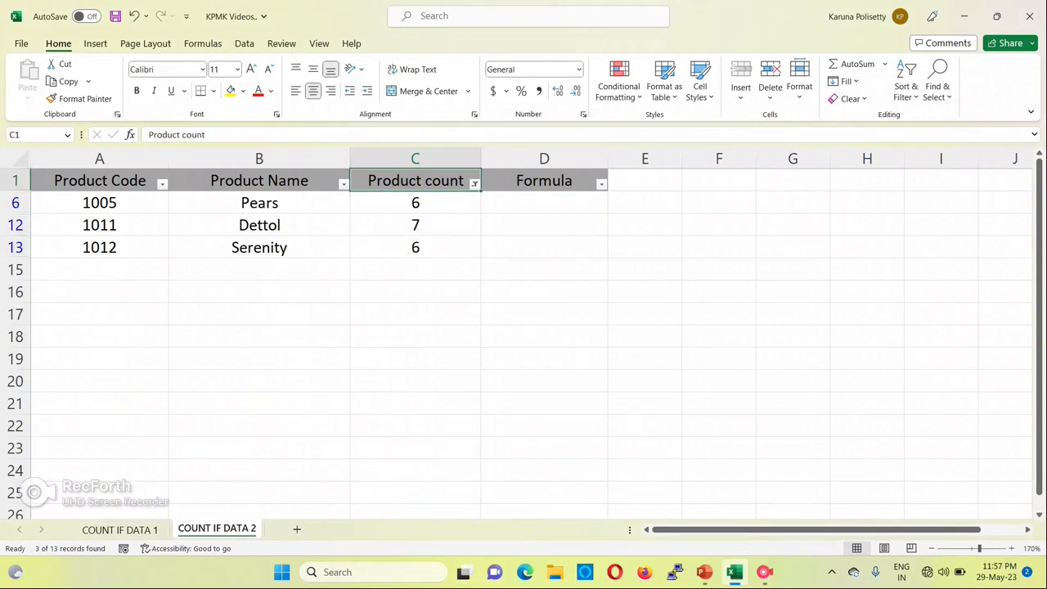
key("ctrl+shift+l")
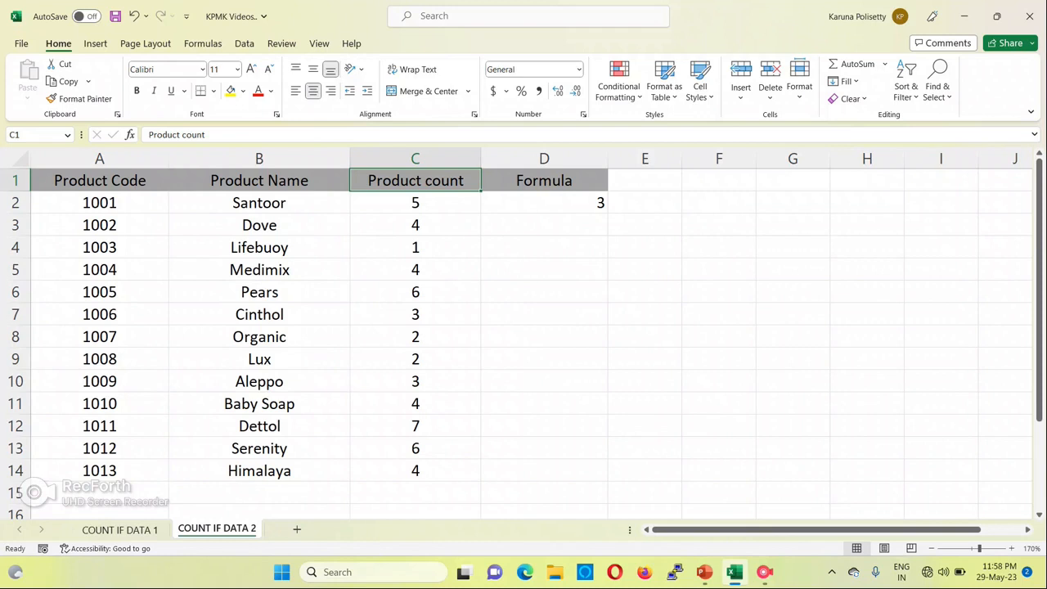
key("Right")
key("Down")
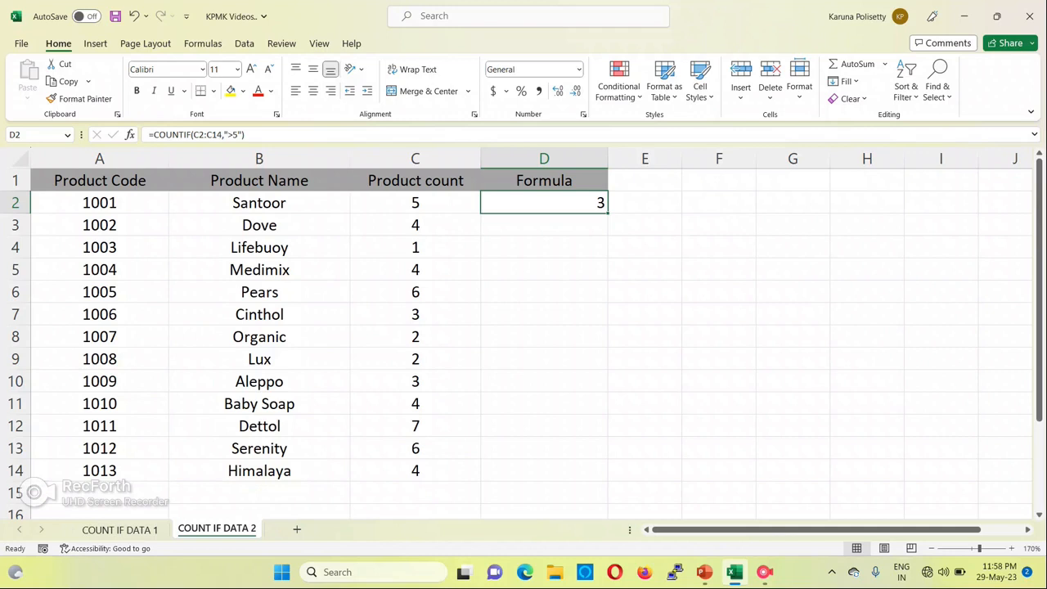
left_click(544, 181)
left_click(544, 203)
left_click(543, 180)
left_click(543, 202)
left_click(544, 180)
left_click(543, 203)
left_click(544, 181)
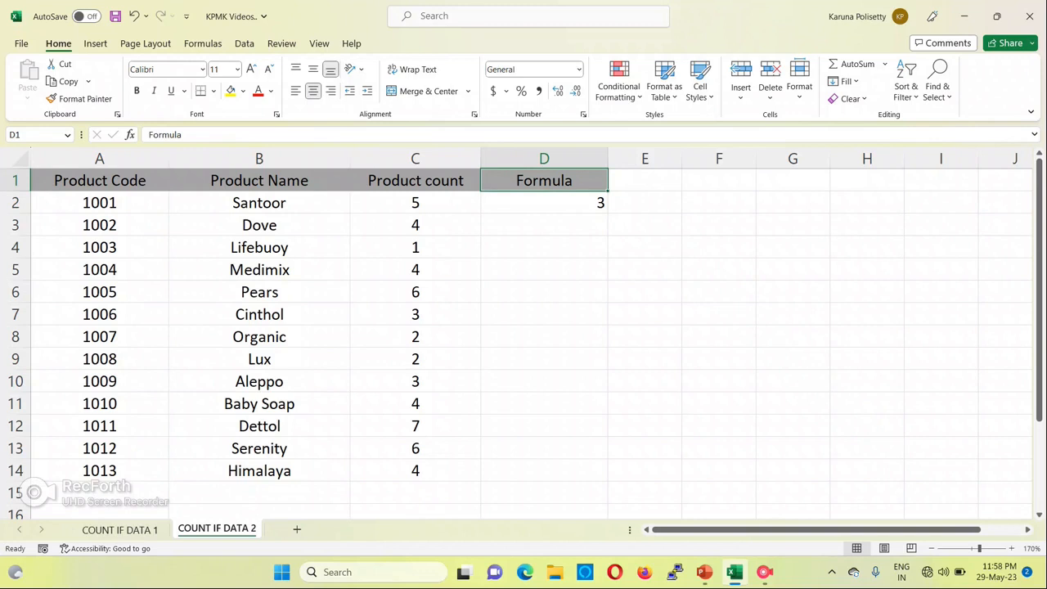
key("Down")
key("Up")
key("Left")
key("Right")
key("Left")
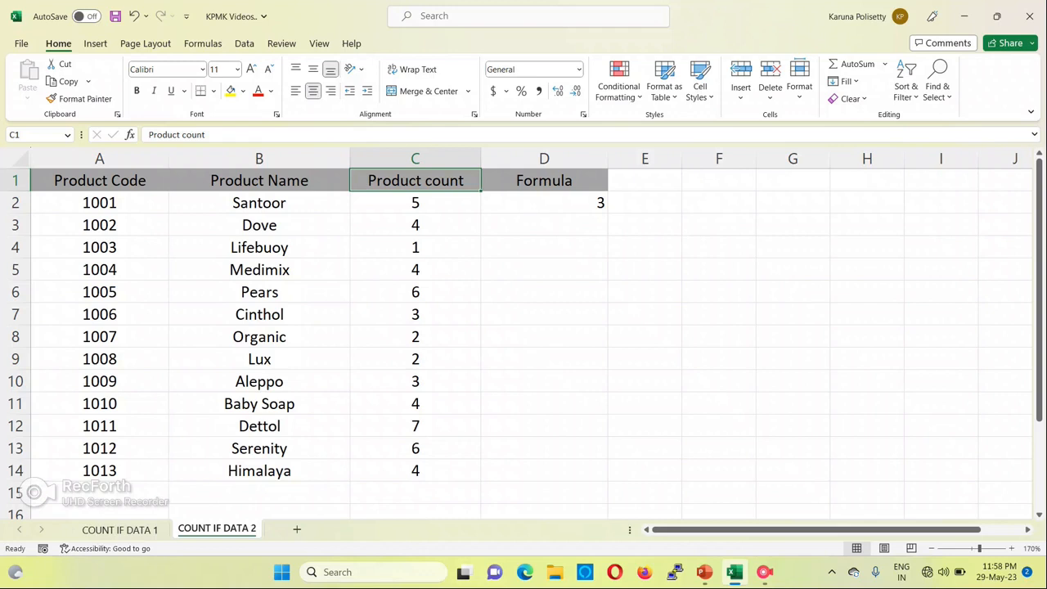
Clear the formula in D2 and begin a new COUNTIF formula there with the range B2:B14
key("Right")
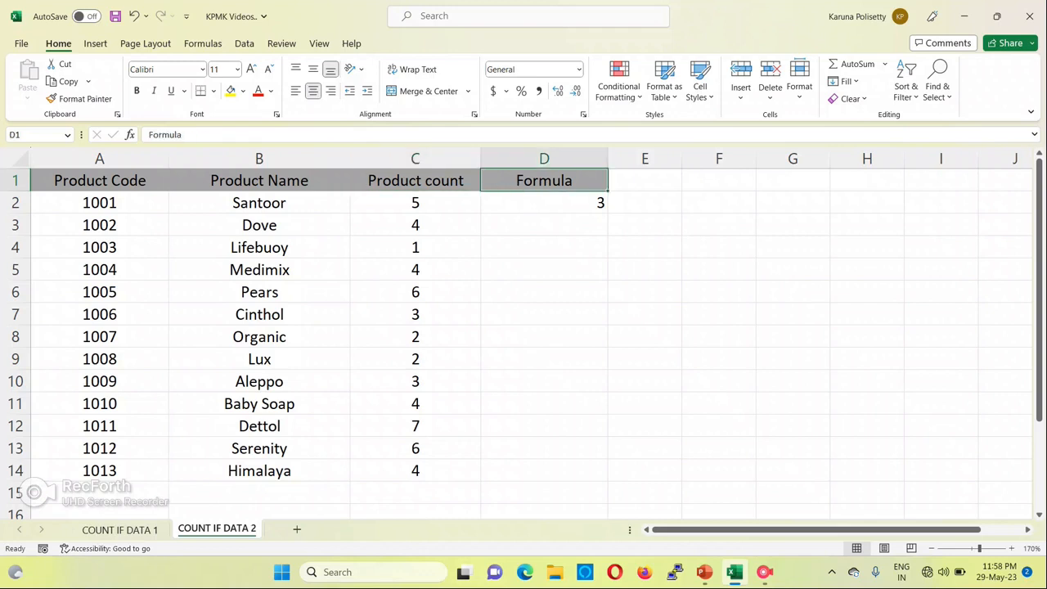
key("Down")
key("Delete")
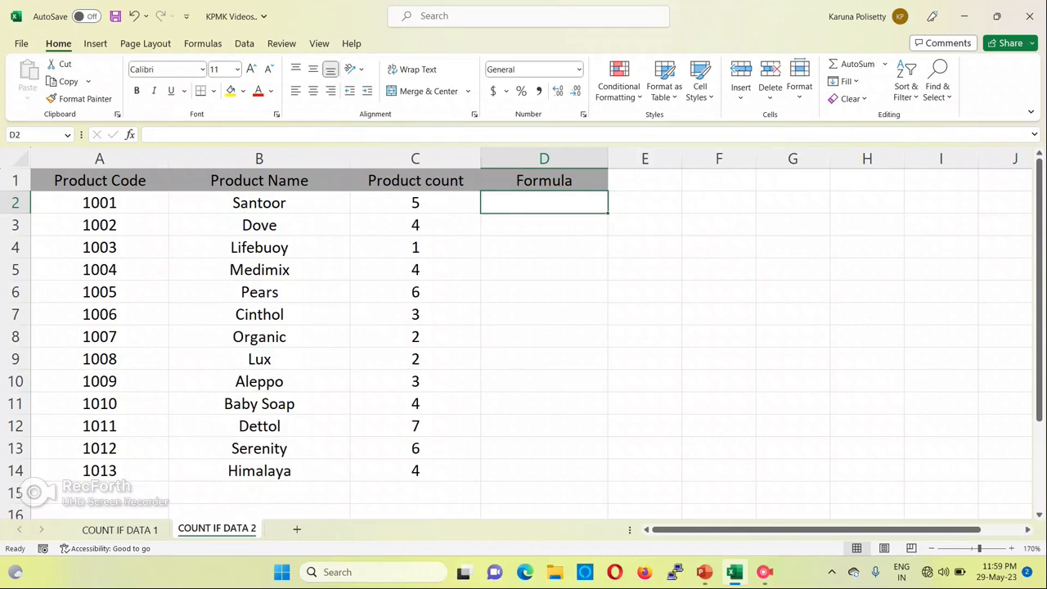
type("=")
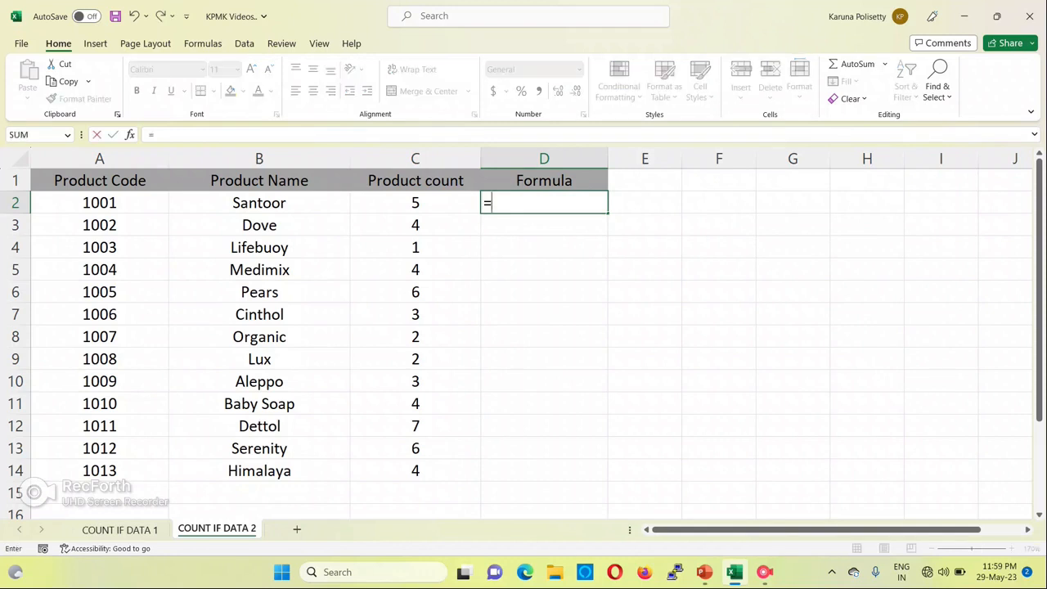
type("coun")
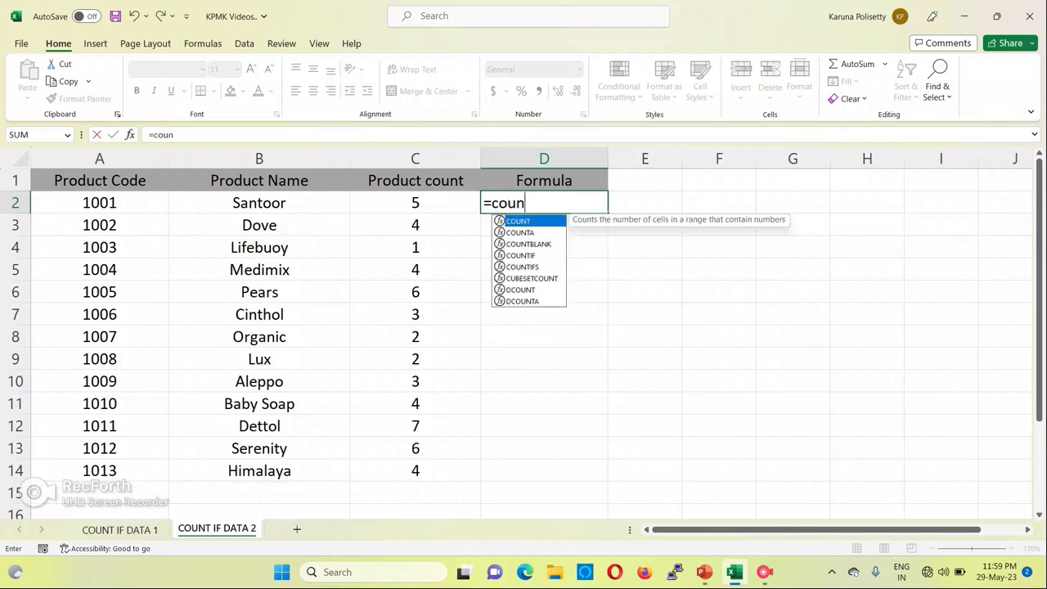
type("tif")
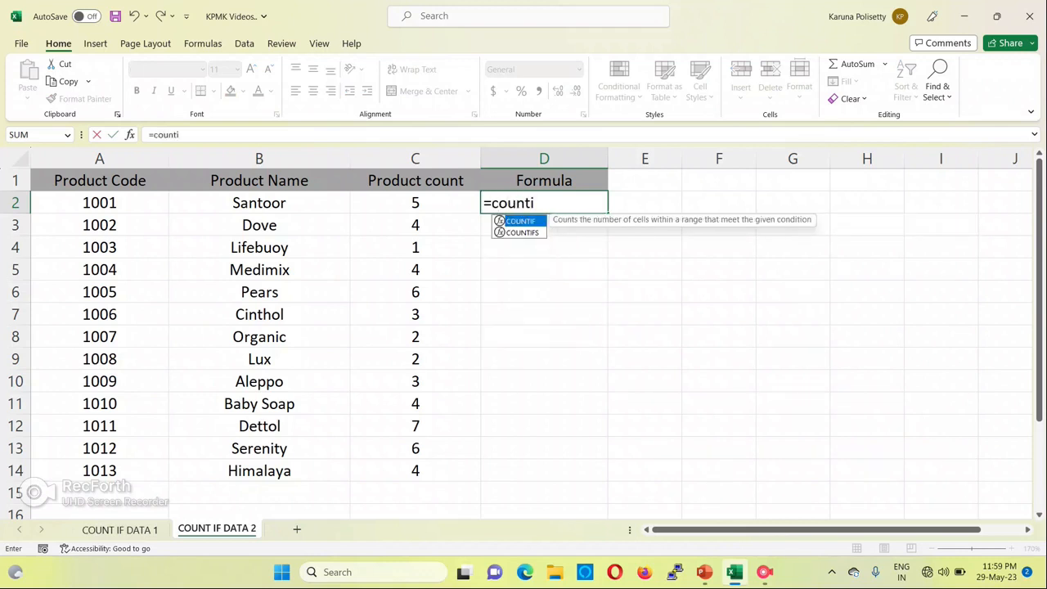
key("Tab")
key("Left")
key("Left")
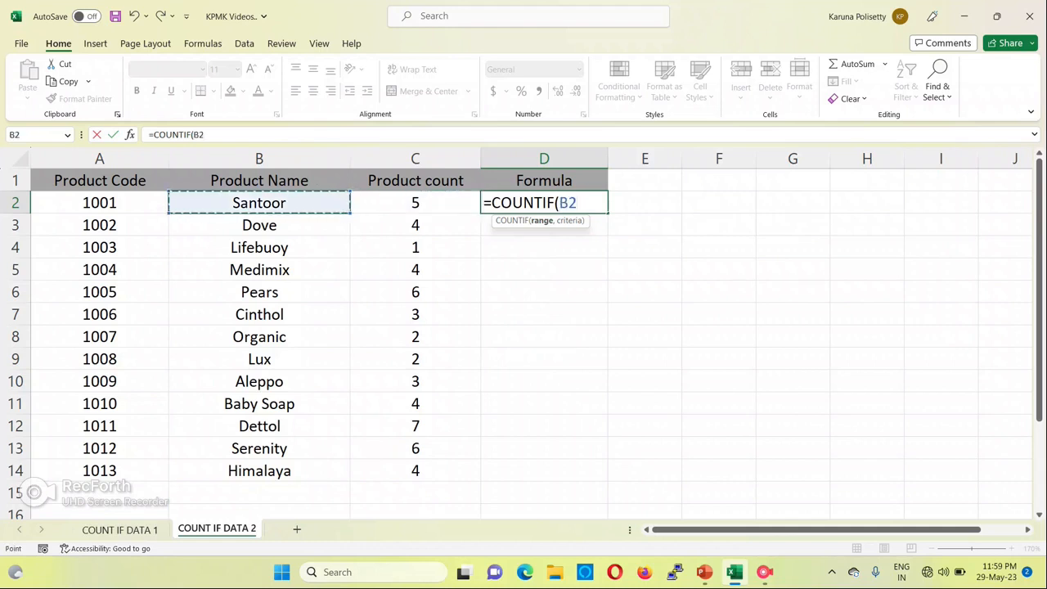
key("ctrl+shift+Down")
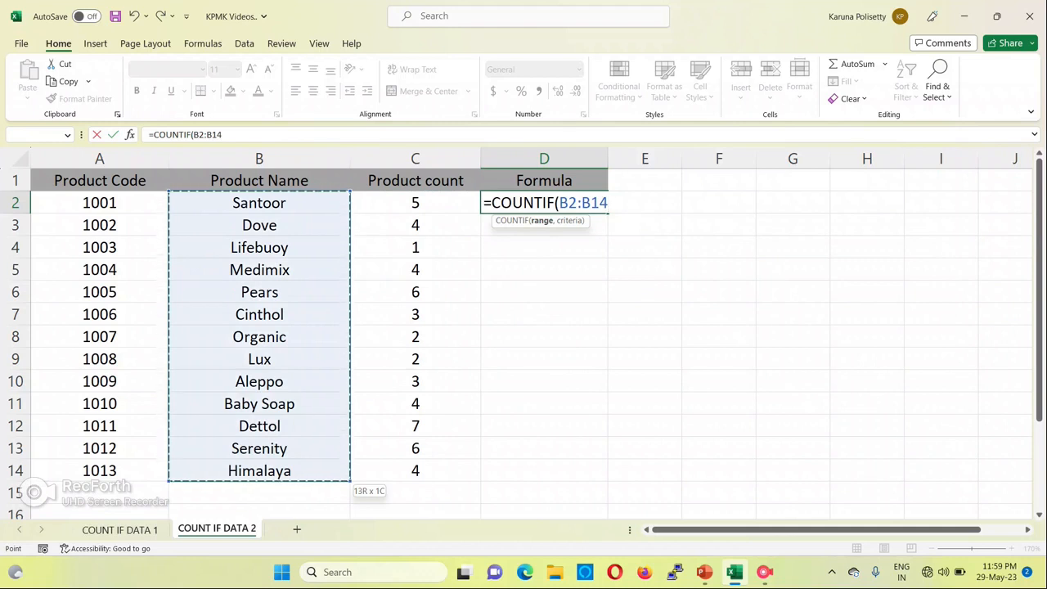
type(",")
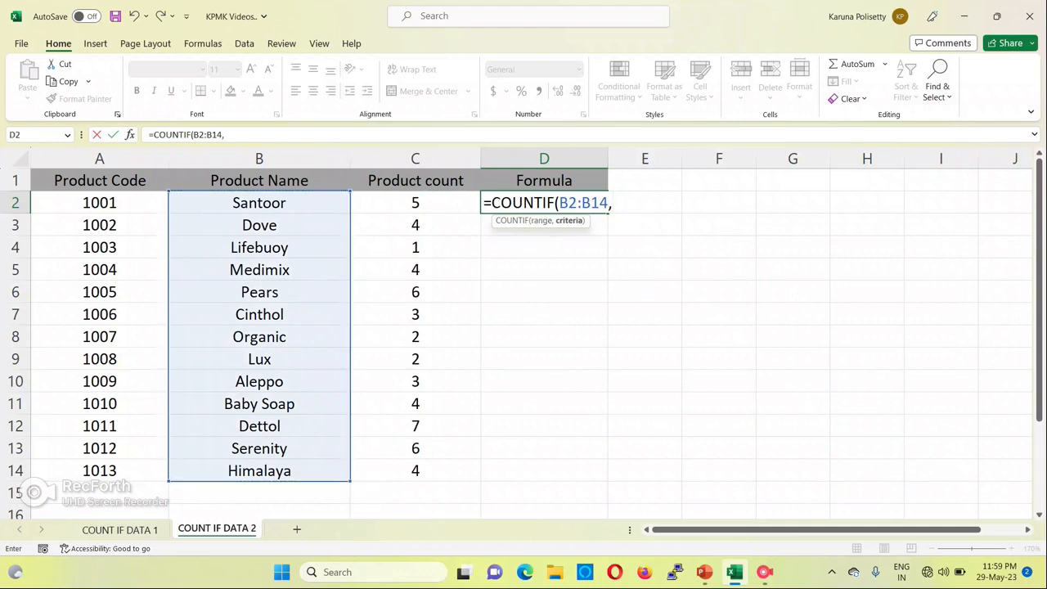
type("\"<>")
Complete the D2 COUNTIF formula with the criterion "<>"&B2 to count all products other than Santoor
type("\"")
type("&")
left_click(259, 203)
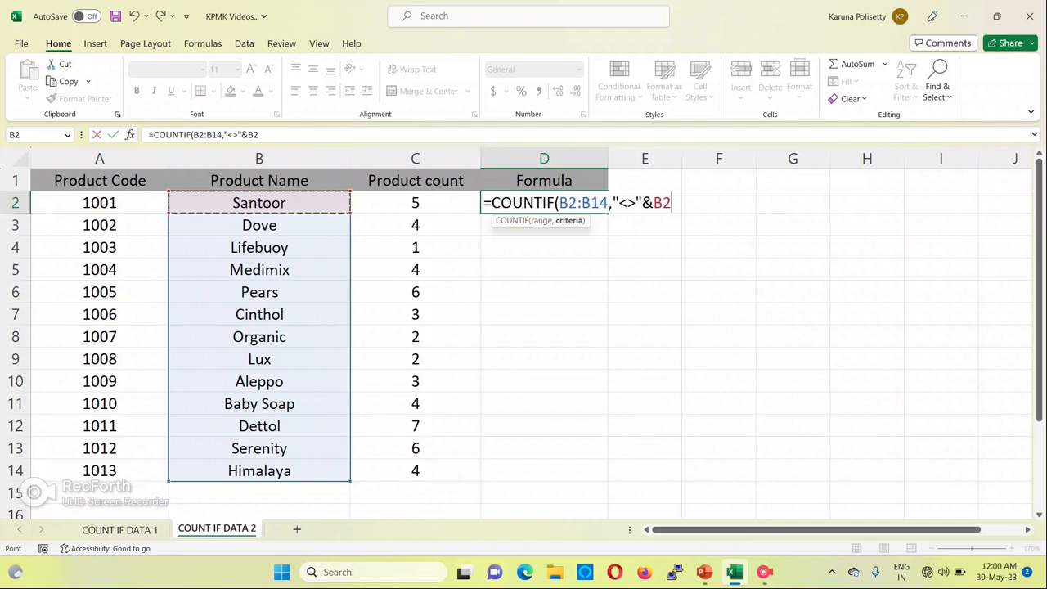
type(")")
key("Return")
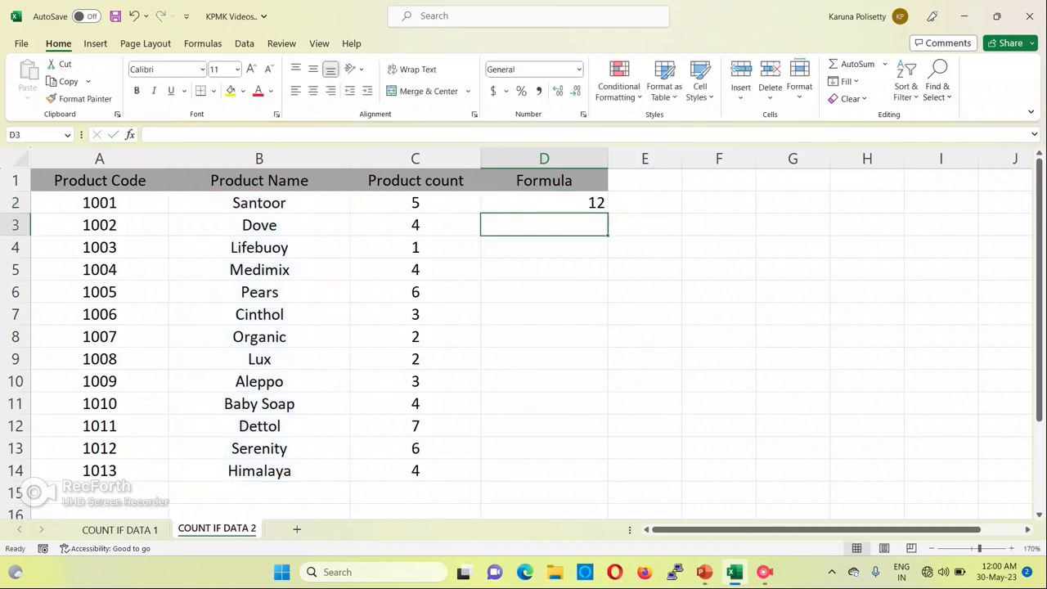
Compare the COUNTIF result in D2 with the full list of product names in B2:B14
key("Up")
key("Left")
key("Left")
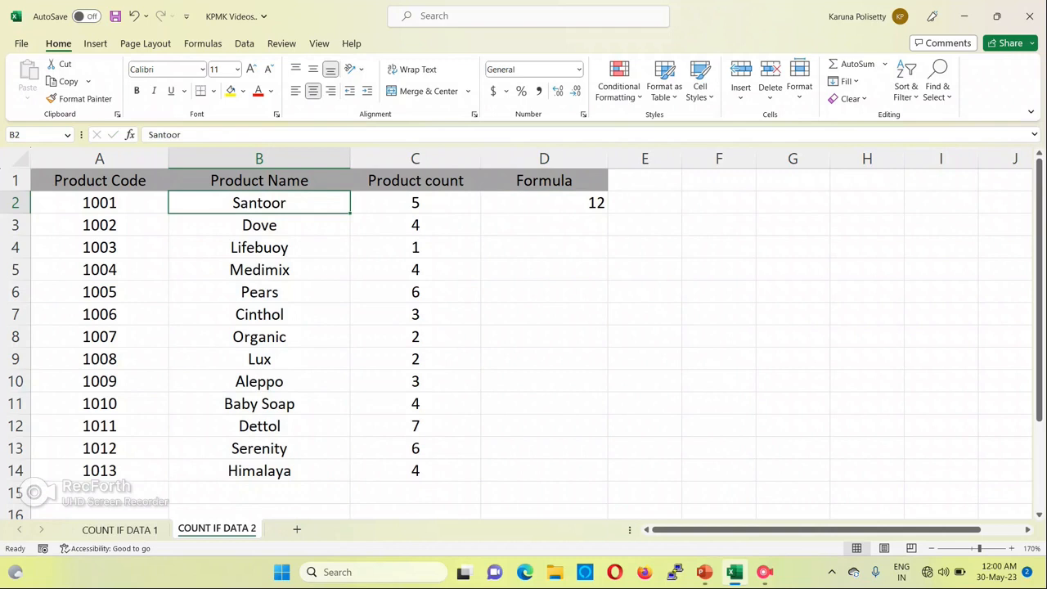
key("ctrl+shift+Down")
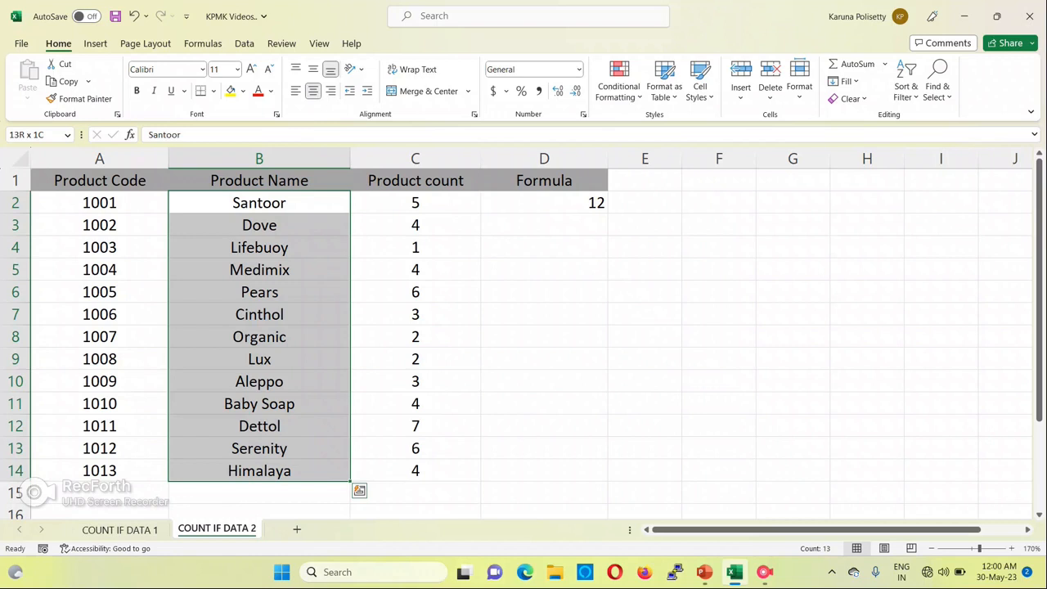
key("Up")
key("Right")
key("Right")
key("Down")
key("Up")
key("Left")
Add filters to the table's header row and filter the Product Name column to show only Santoor
key("Left")
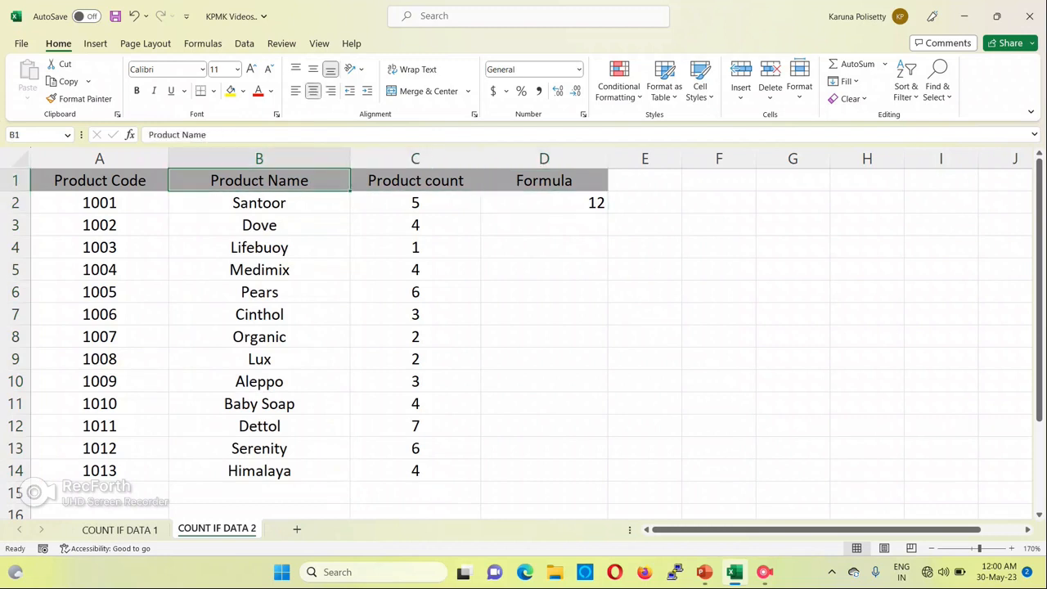
key("ctrl+shift+l")
key("Right")
key("Left")
key("ctrl+shift+Down")
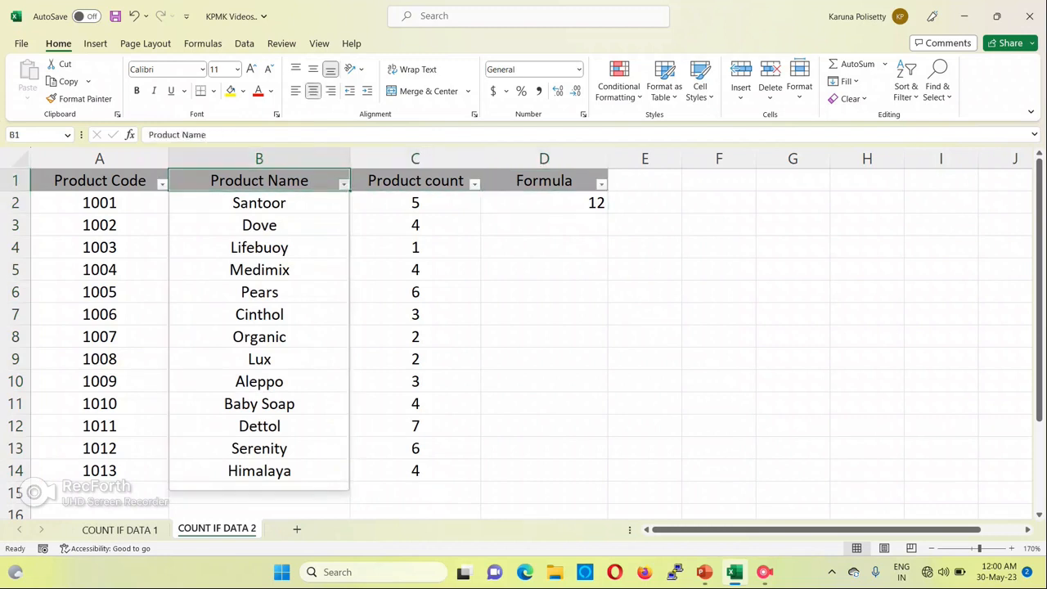
key("alt+Down")
key("space")
key("Down")
key("Down")
key("Down")
key("Down")
key("Down")
key("Down")
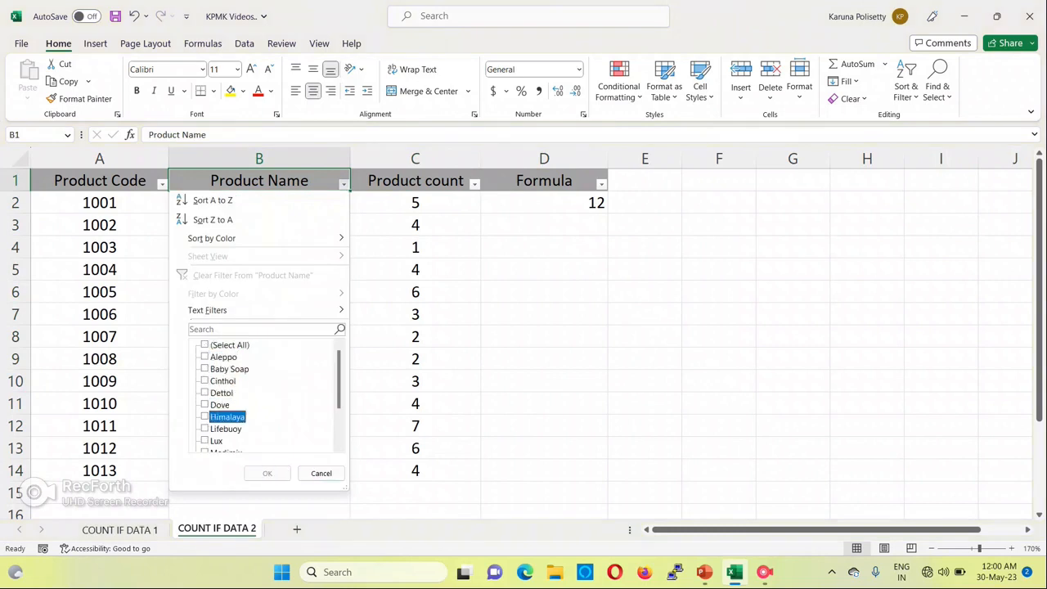
key("Down")
key("Down")
key("Down")
key("Down")
key("Down")
key("Down")
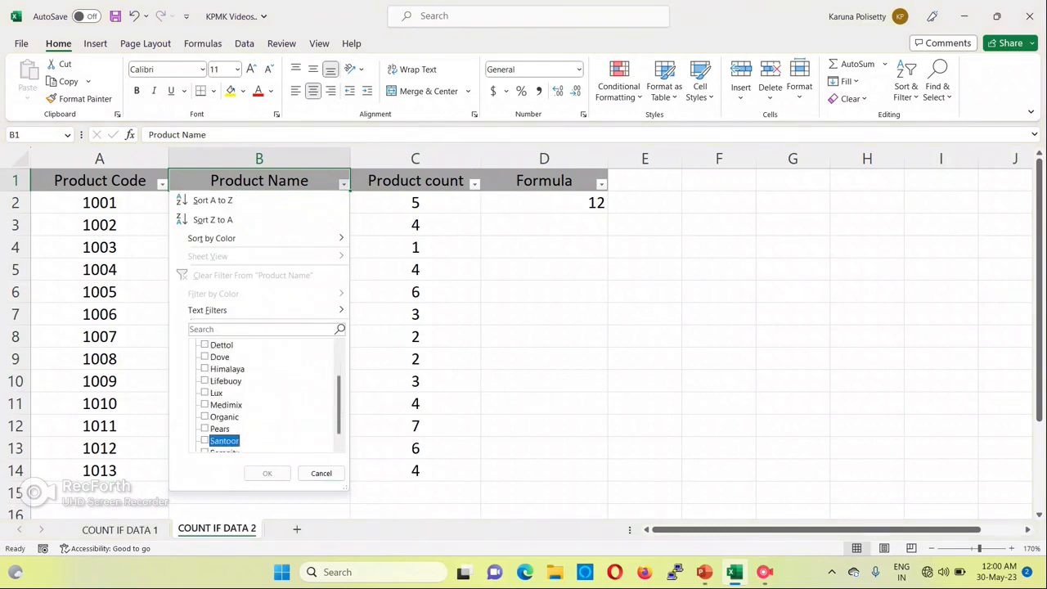
key("space")
key("Tab")
key("Return")
Reset the Product Name filter to include all products
key("Down")
key("Up")
key("alt+Down")
key("Up")
key("Up")
key("space")
key("Return")
key("Down")
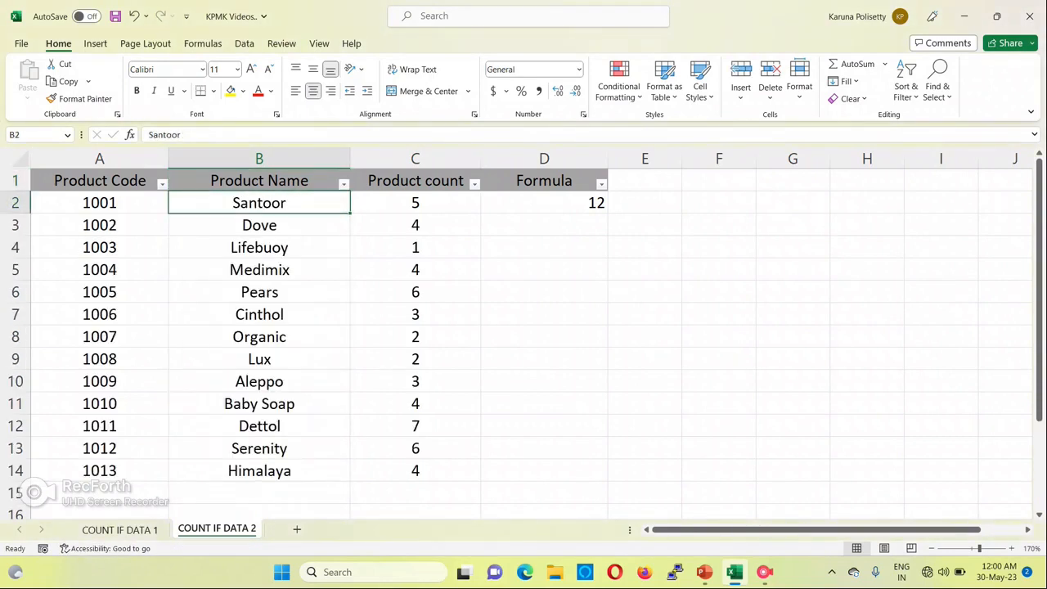
Copy Santoor from B2 over the product names in B4, B7 and B10 to test the D2 formula
key("ctrl+c")
key("Down")
key("Down")
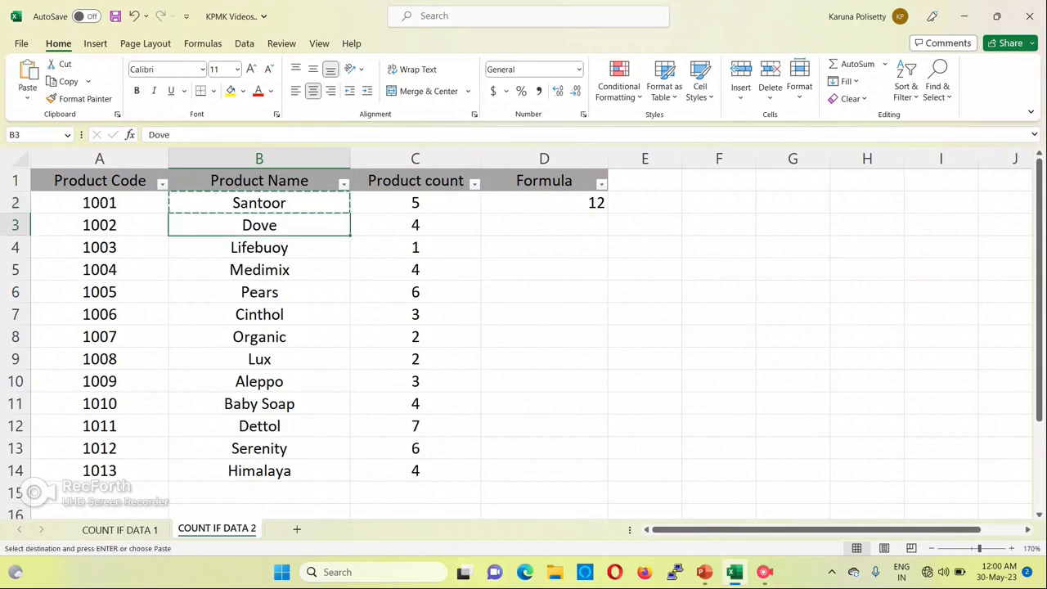
key("ctrl+v")
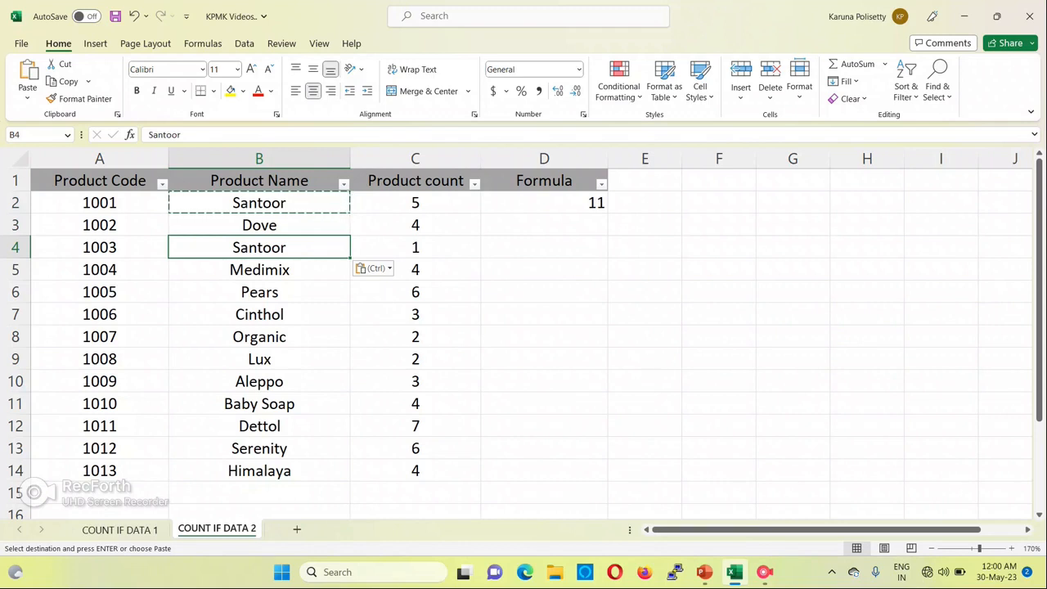
left_click(260, 292)
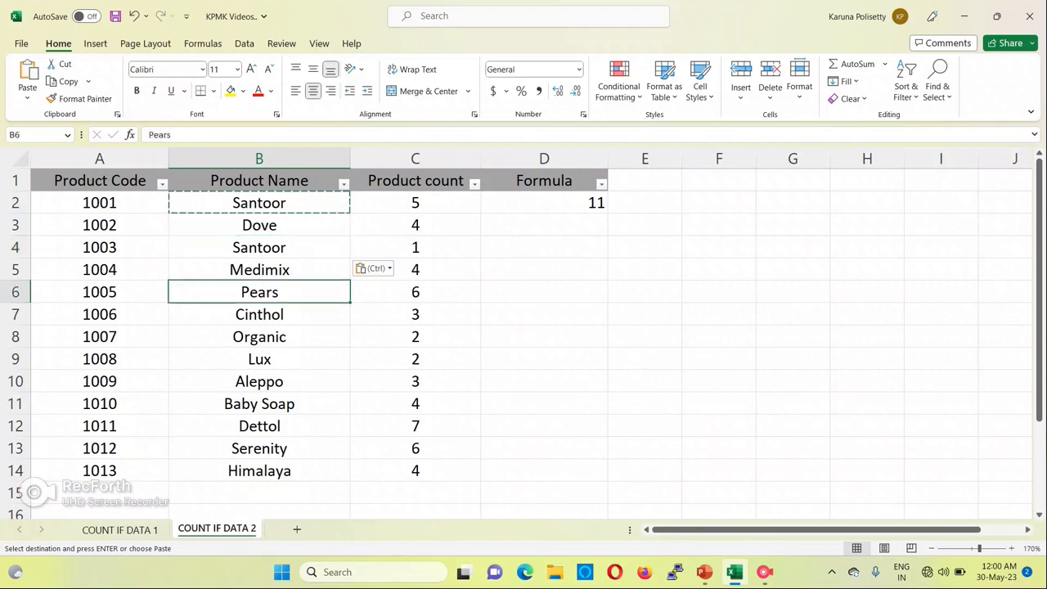
key("Down")
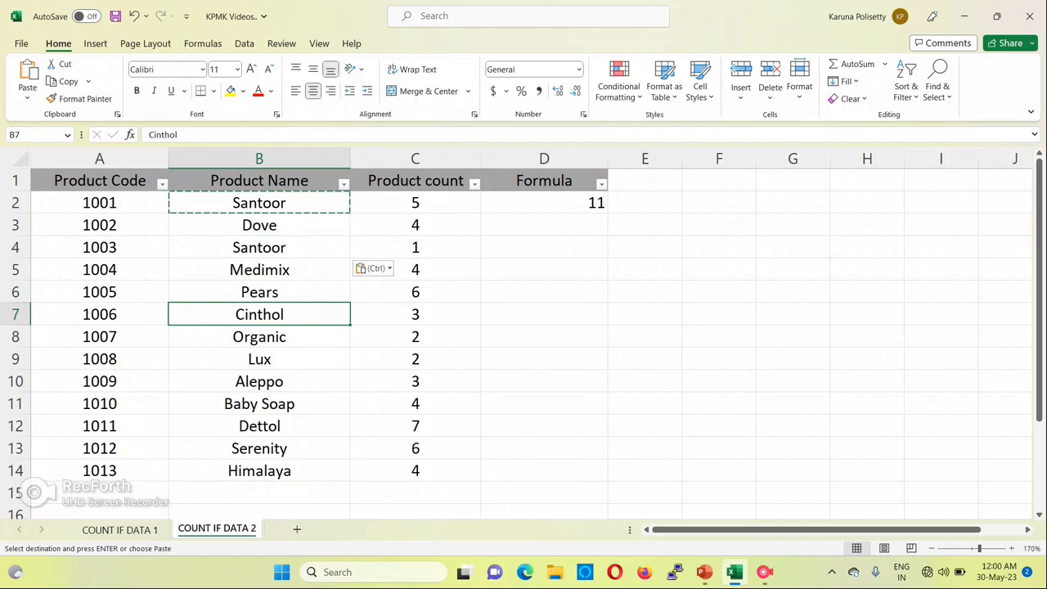
key("ctrl+v")
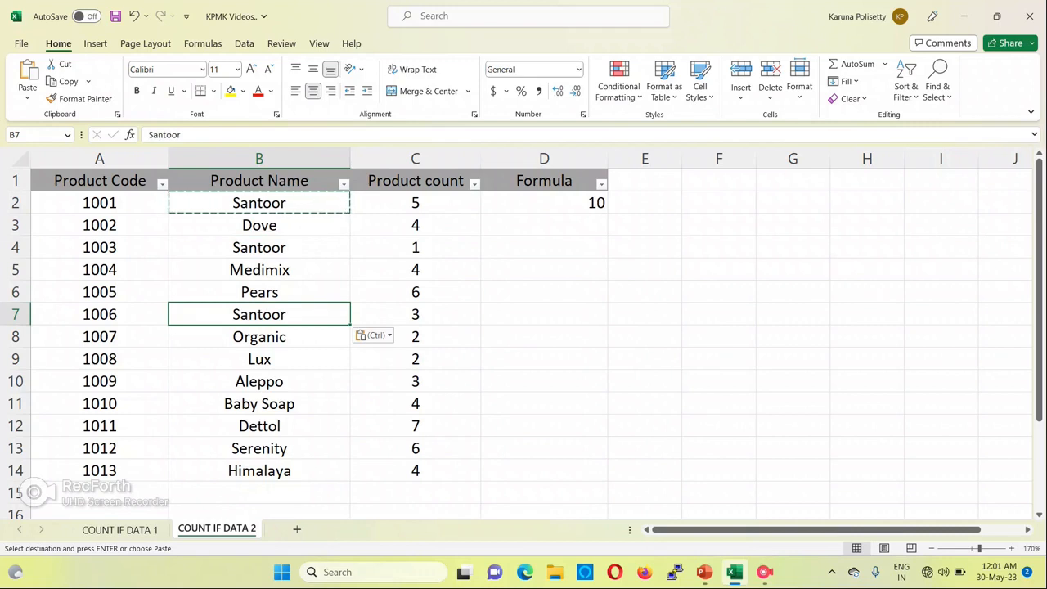
left_click(259, 381)
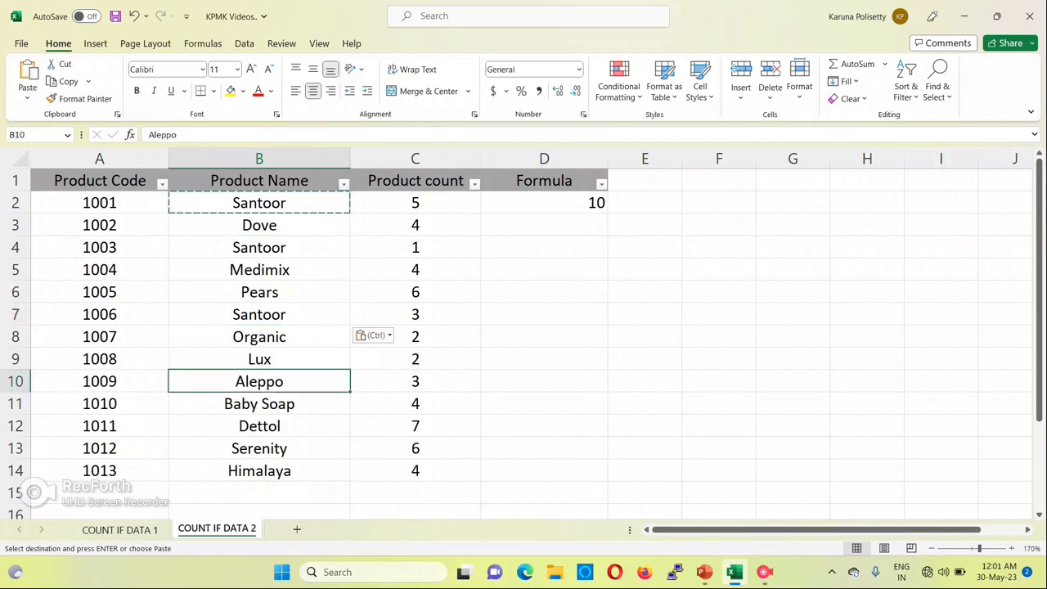
key("ctrl+v")
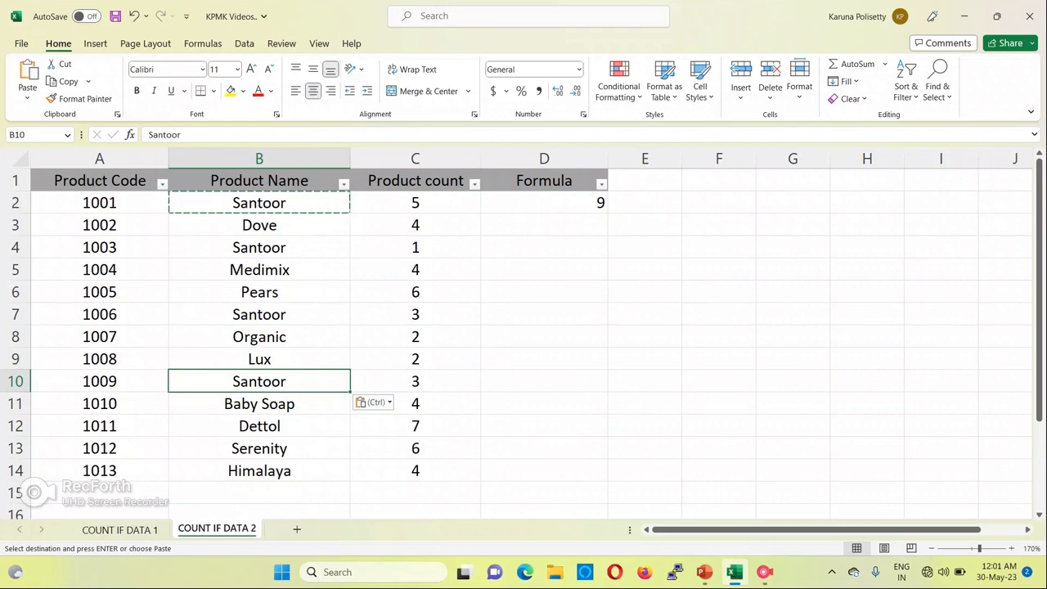
Undo the Santoor entries pasted in B4, B7 and B10, and remove the filters from the table
key("ctrl+z")
key("ctrl+z")
key("ctrl+z")
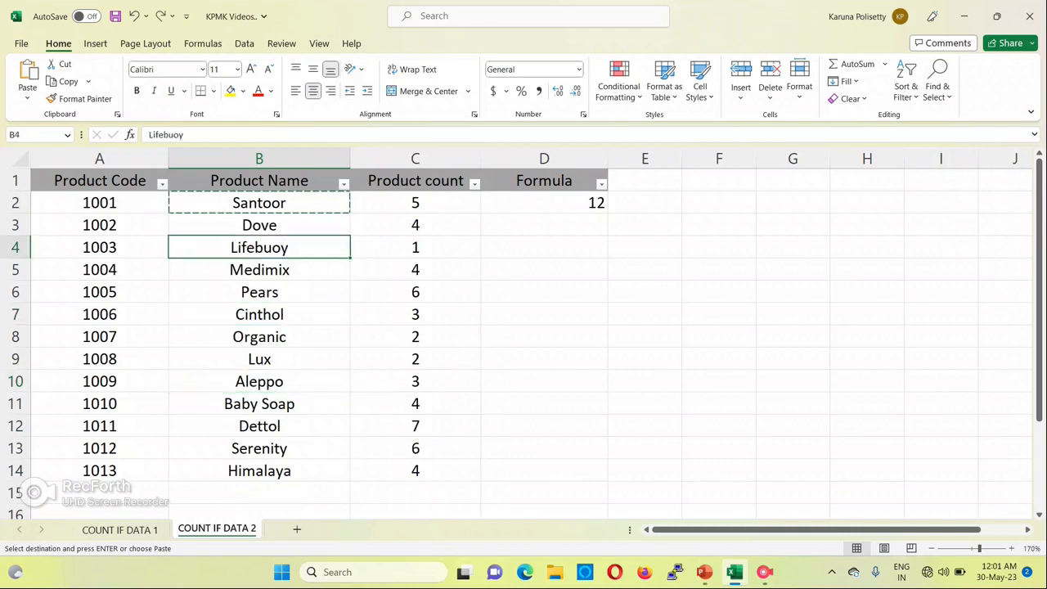
key("ctrl+z")
key("ctrl+z")
key("Up")
key("Up")
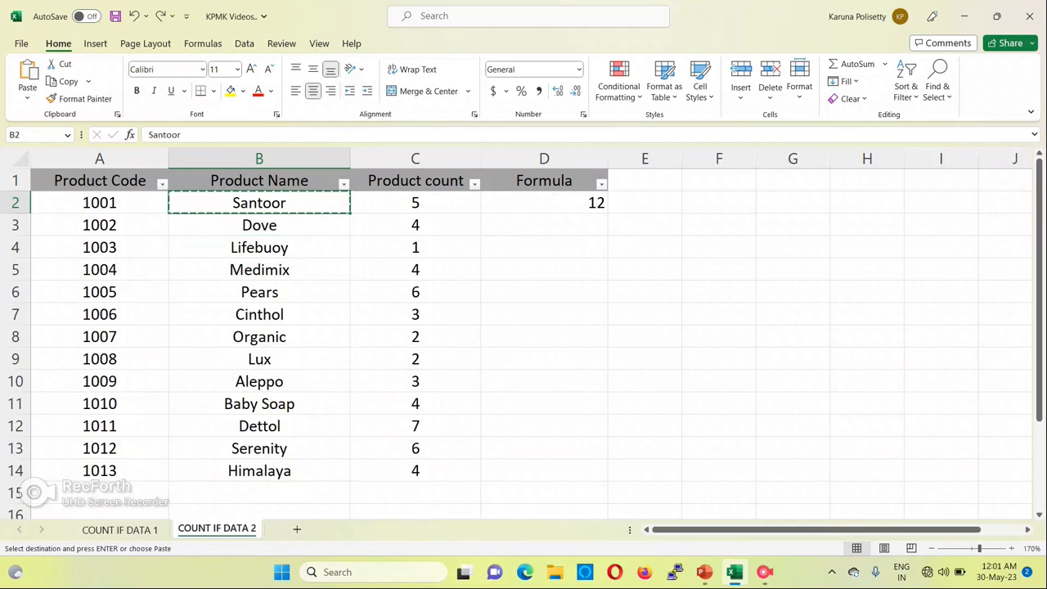
key("ctrl+shift+l")
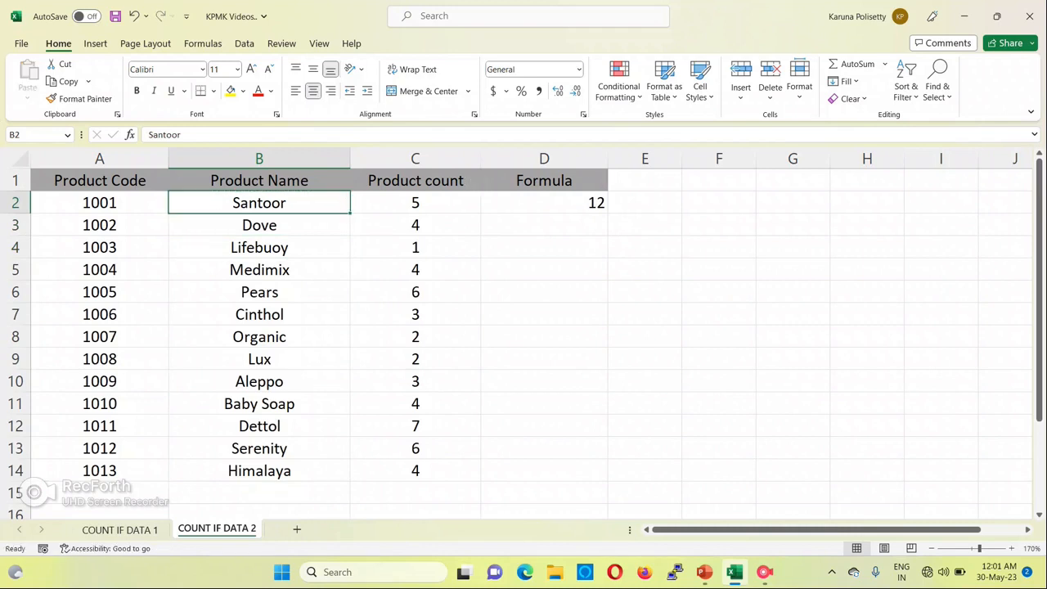
Review the not-equal-to COUNTIF formula in D2 together with its criterion cell B2 and its range B2:B14
key("Up")
key("Right")
key("Right")
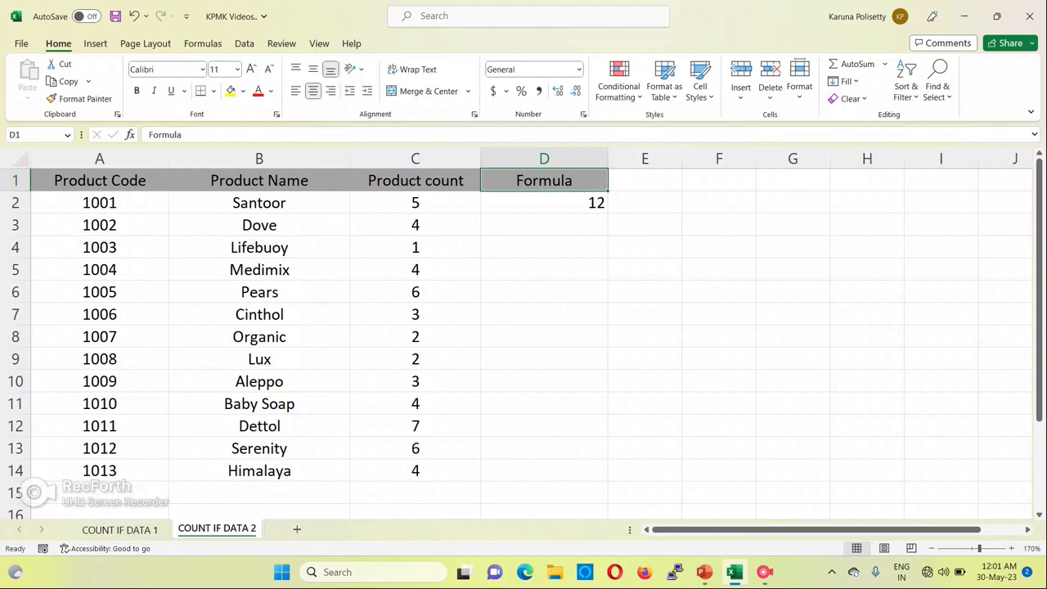
key("Down")
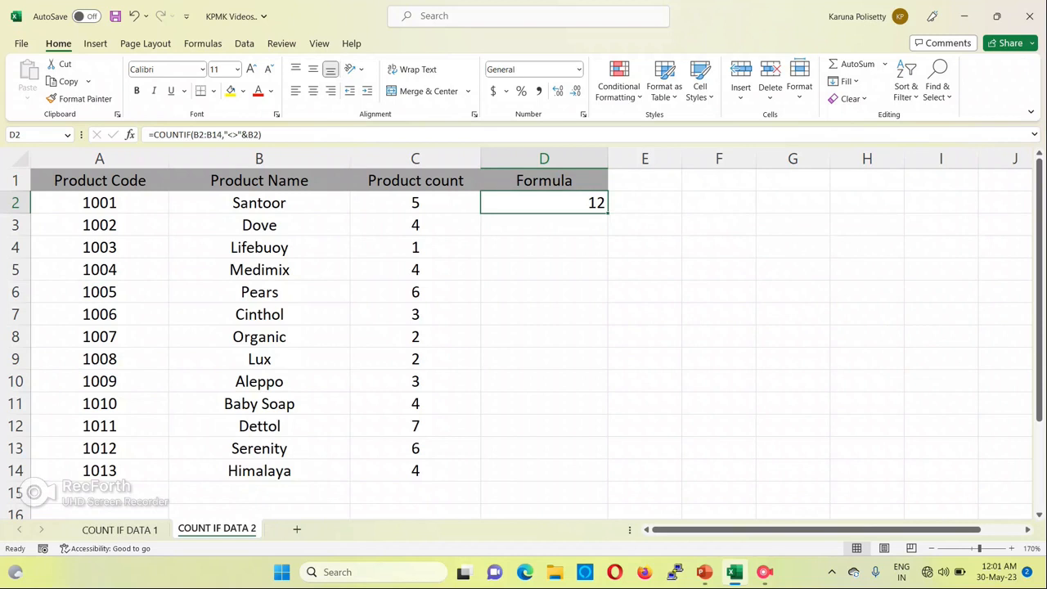
key("Down")
key("Up")
key("Left")
key("Left")
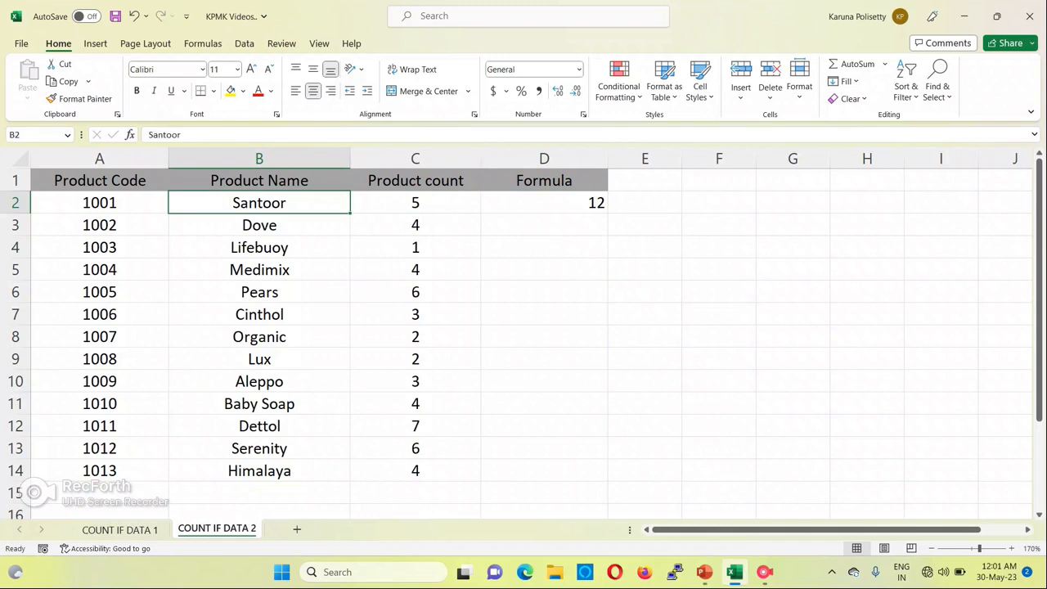
key("ctrl+shift+Down")
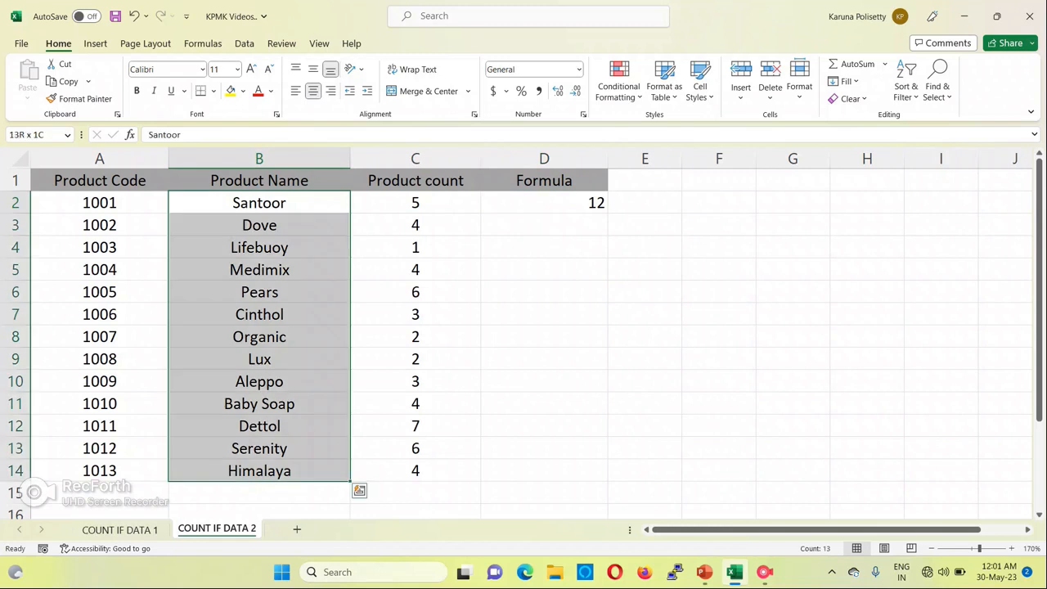
key("Up")
key("Right")
key("Right")
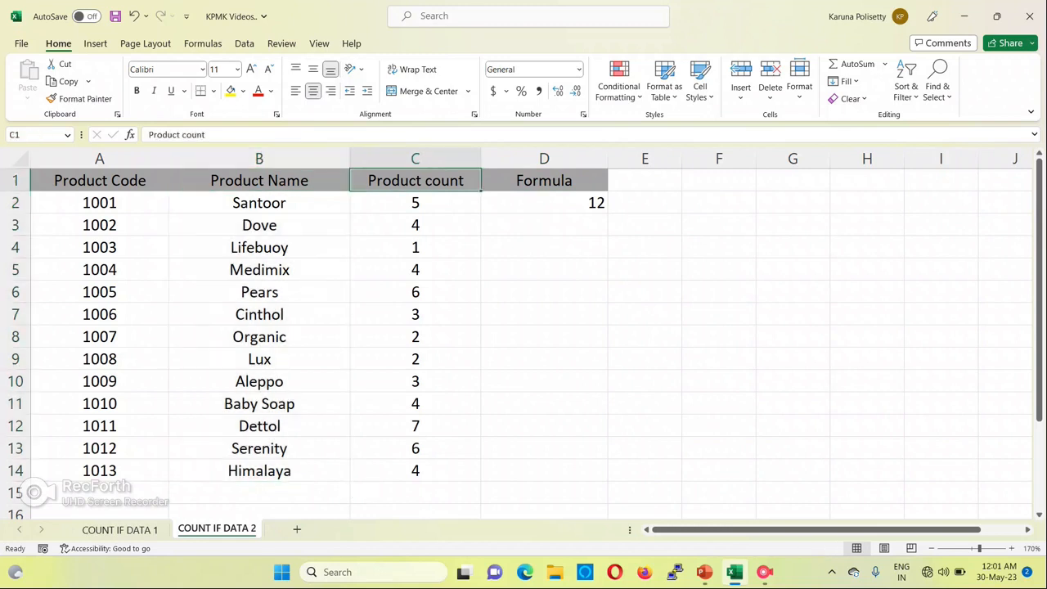
key("Down")
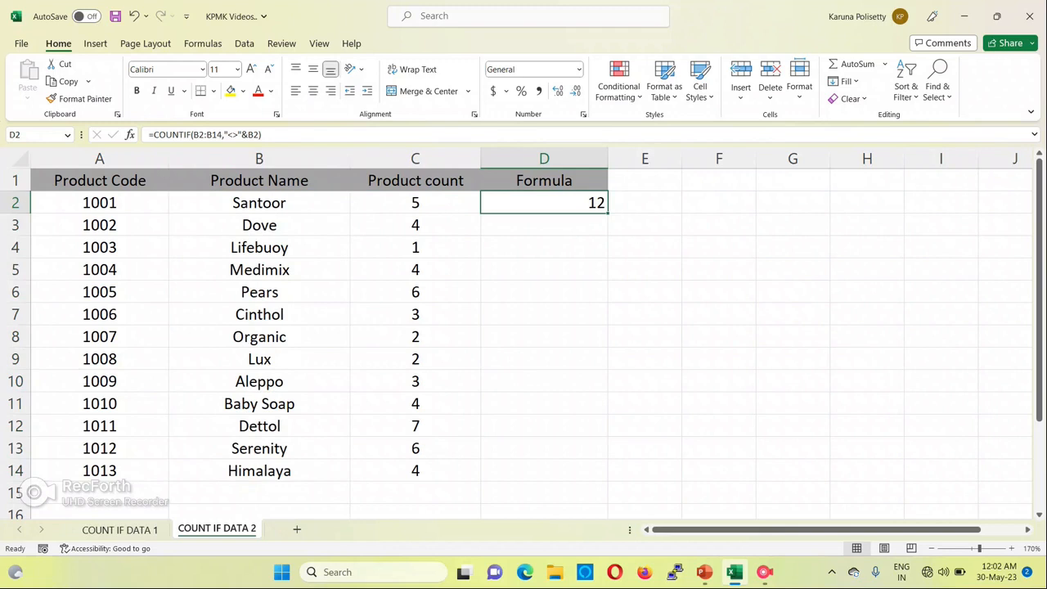
key("Left")
key("Left")
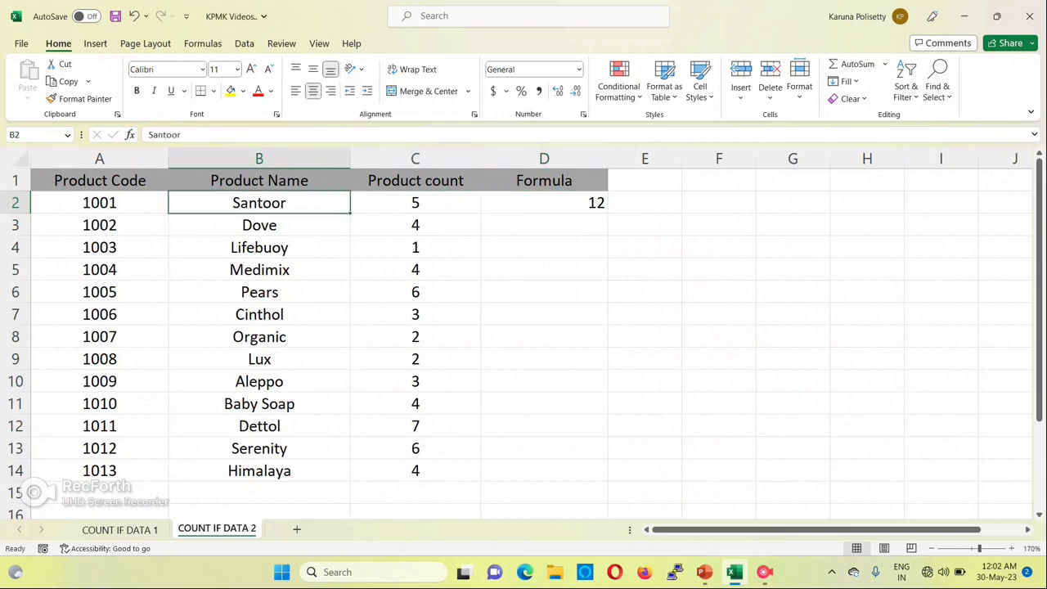
key("ctrl+shift+Down")
key("Up")
key("Right")
key("Right")
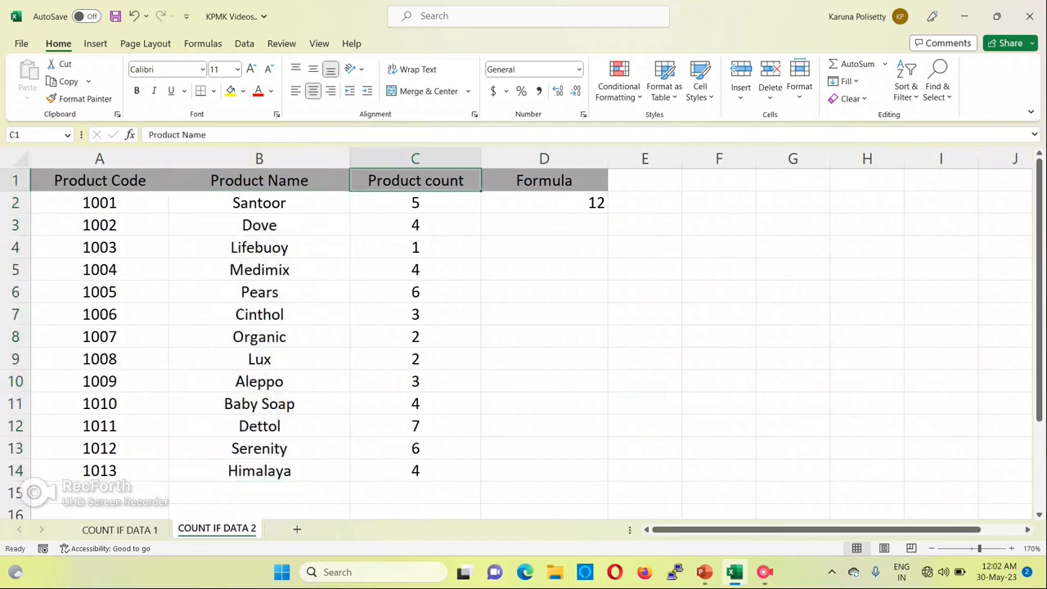
key("Down")
key("Up")
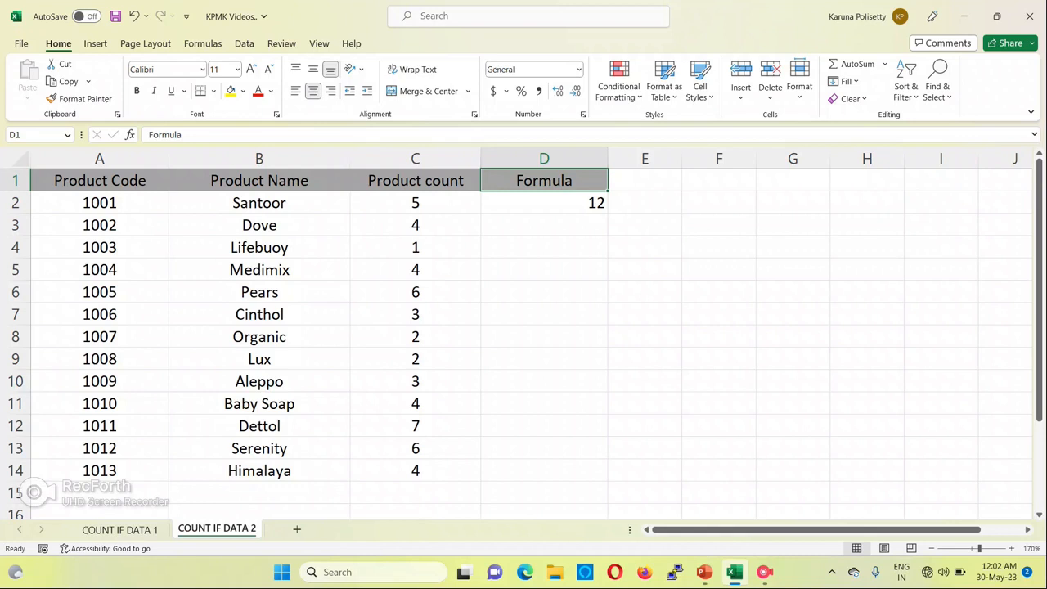
left_click(764, 571)
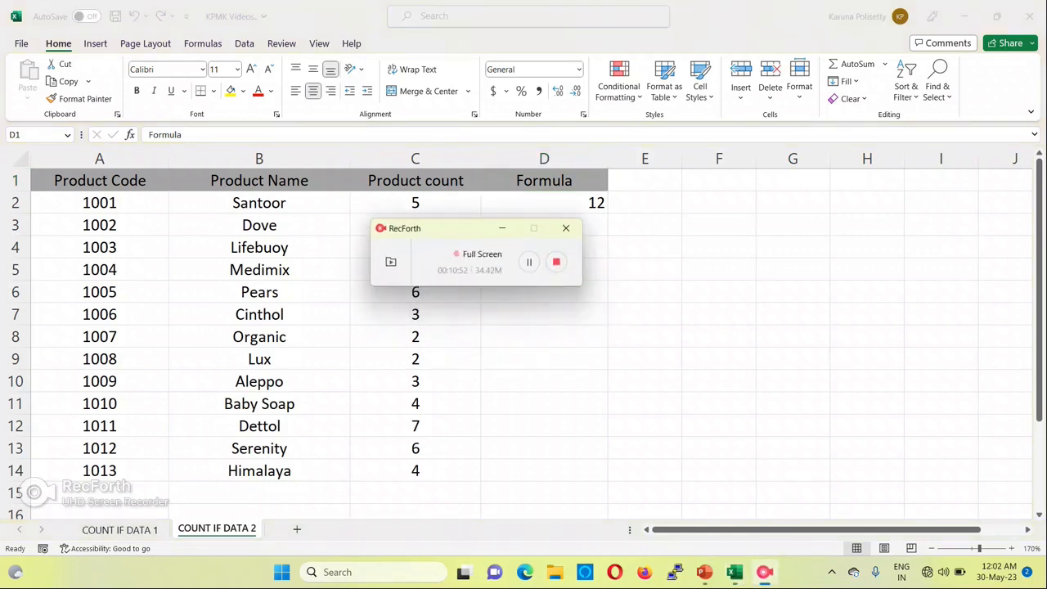